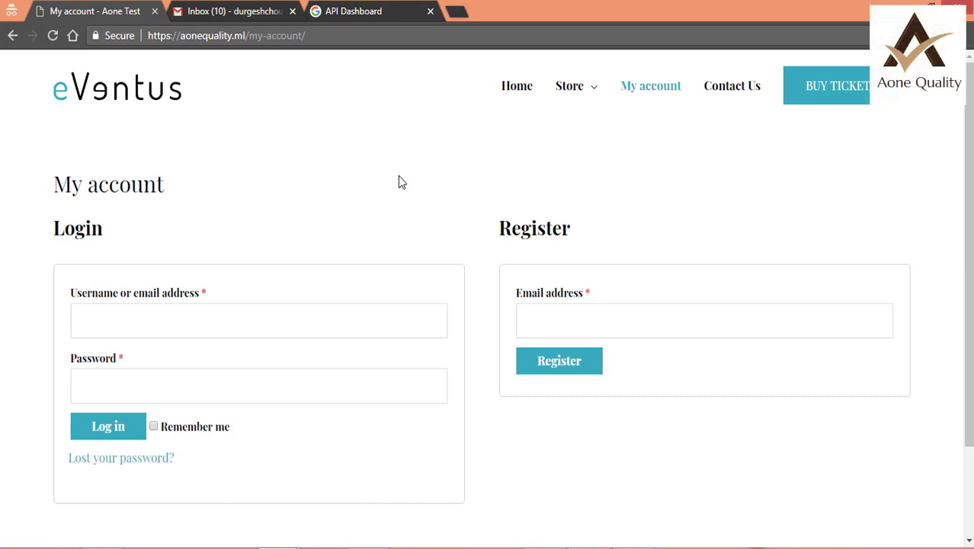
Step: Switch to the Google API Dashboard and accept the updated Terms of Service, answering Yes to both email updates and compliance
key("ctrl+3")
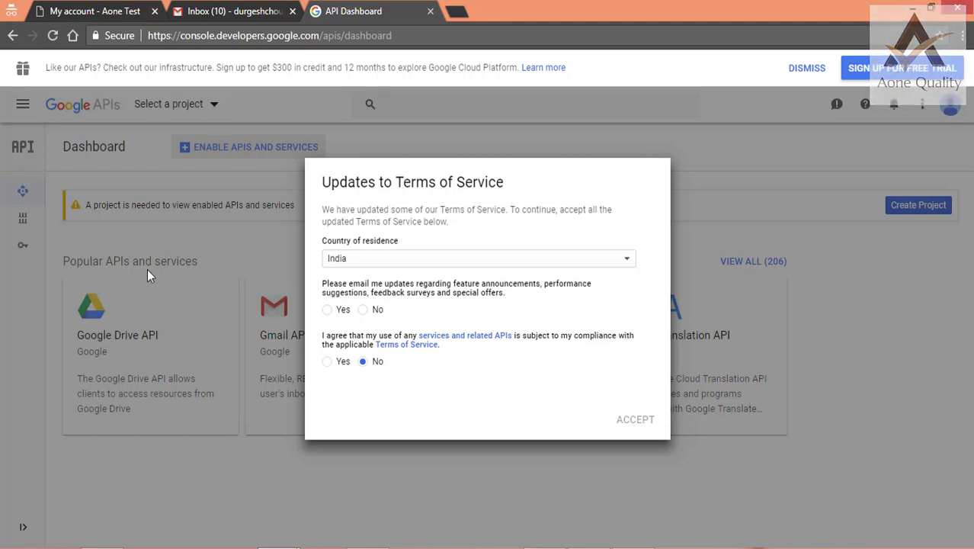
left_click(327, 309)
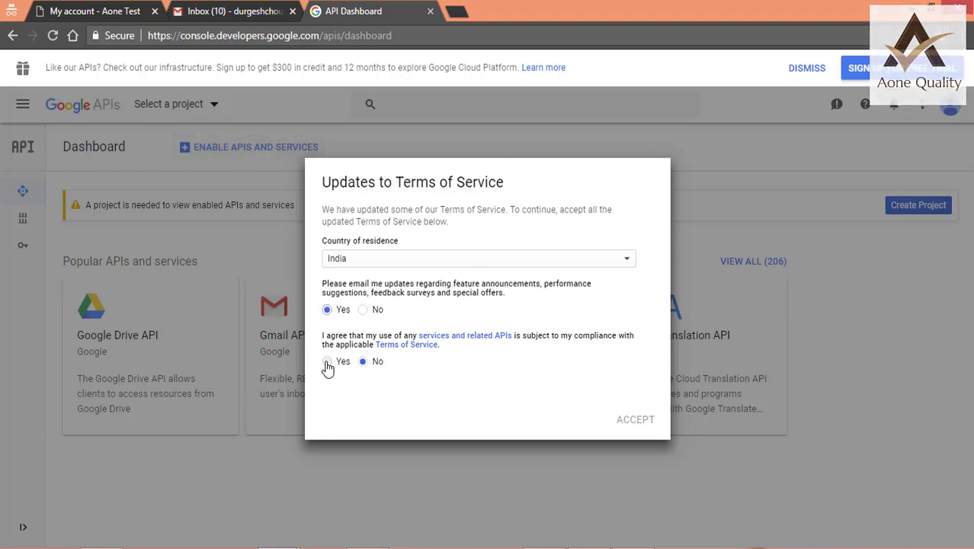
left_click(327, 361)
left_click(636, 420)
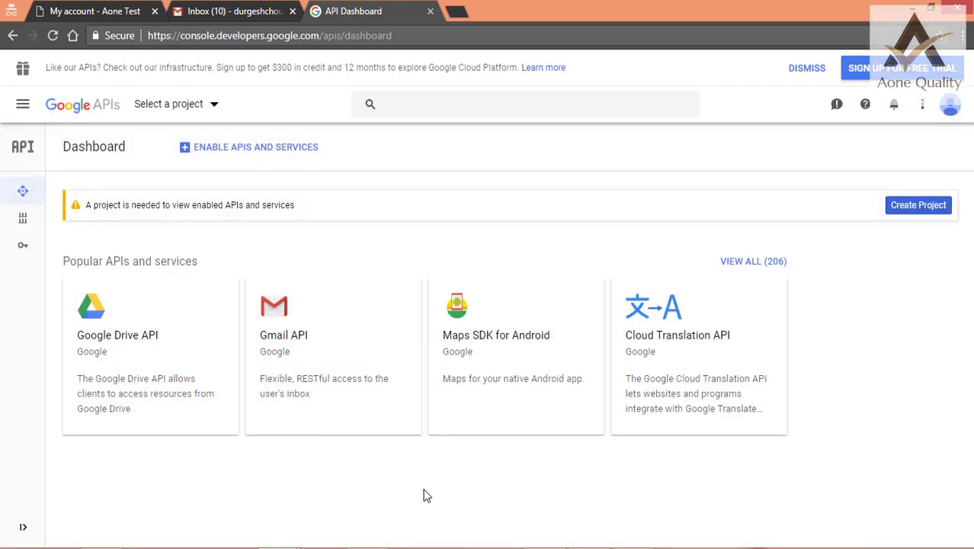
Step: Create a project named Test web for the Gmail API and enable the API in it
left_click(282, 357)
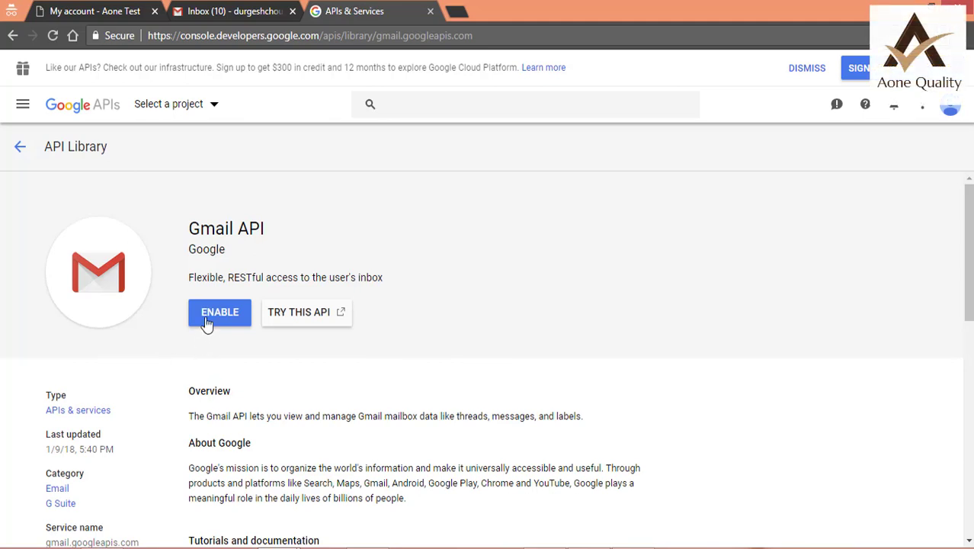
left_click(206, 321)
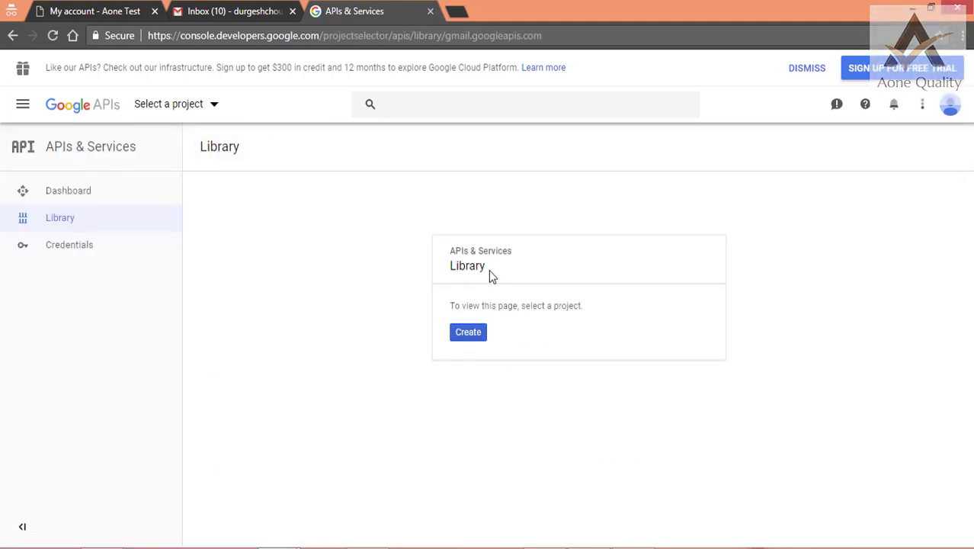
left_click(475, 340)
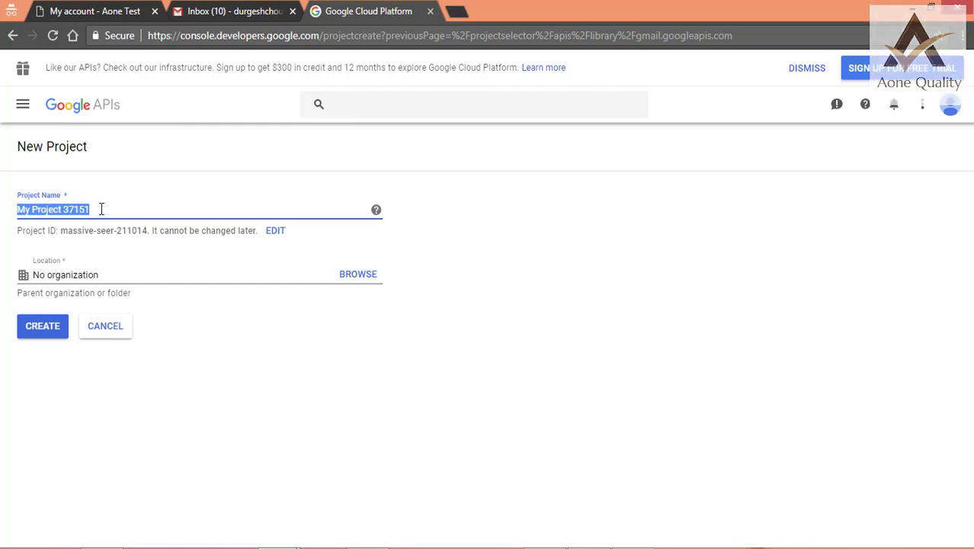
type("Test web")
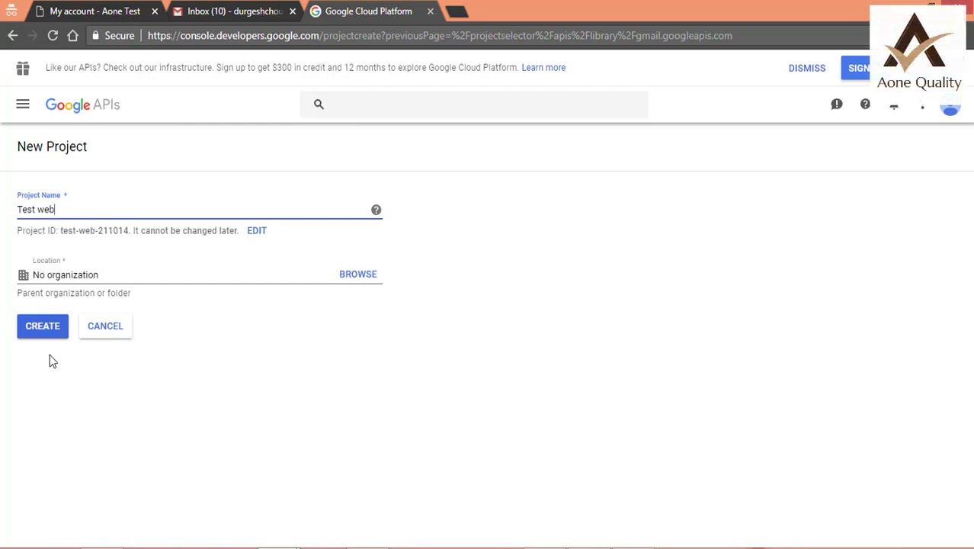
left_click(42, 336)
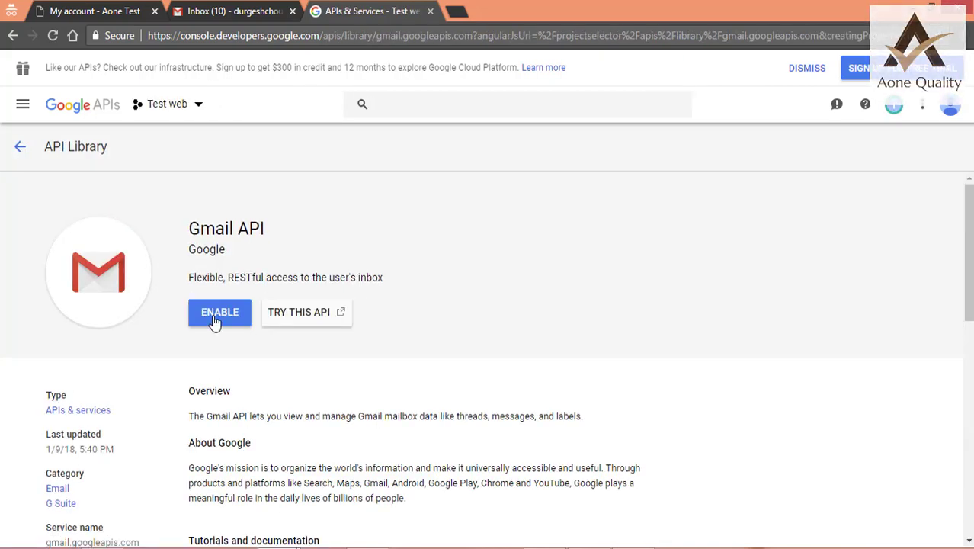
left_click(216, 320)
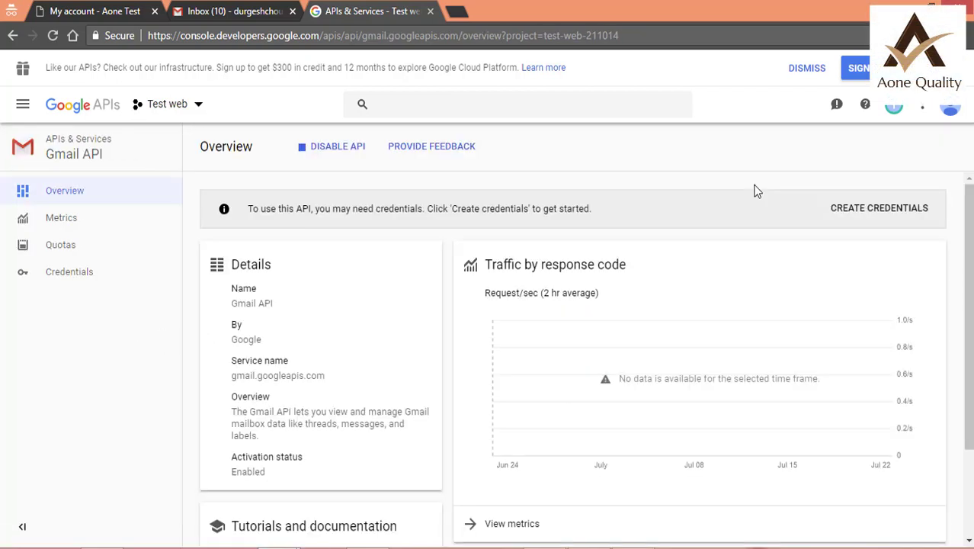
Step: Start creating credentials for the Gmail API, called from Web browser (Javascript) and accessing User data, and proceed to the OAuth client form
left_click(859, 216)
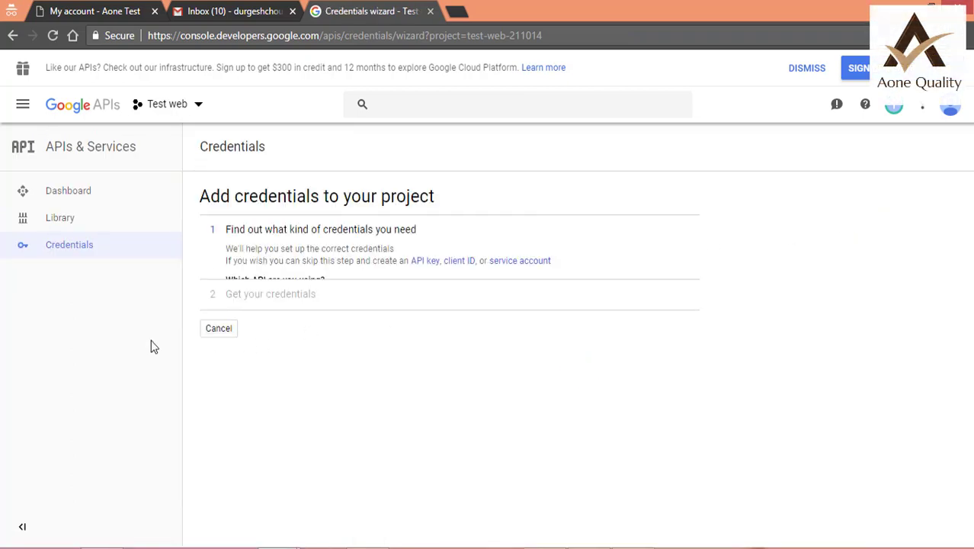
left_click(389, 325)
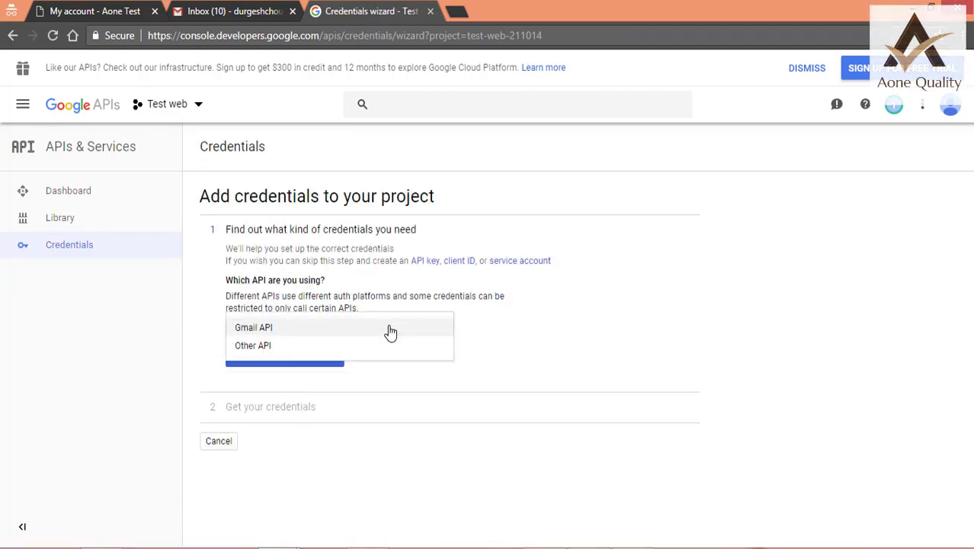
left_click(260, 329)
scroll(704, 419, "down", 1)
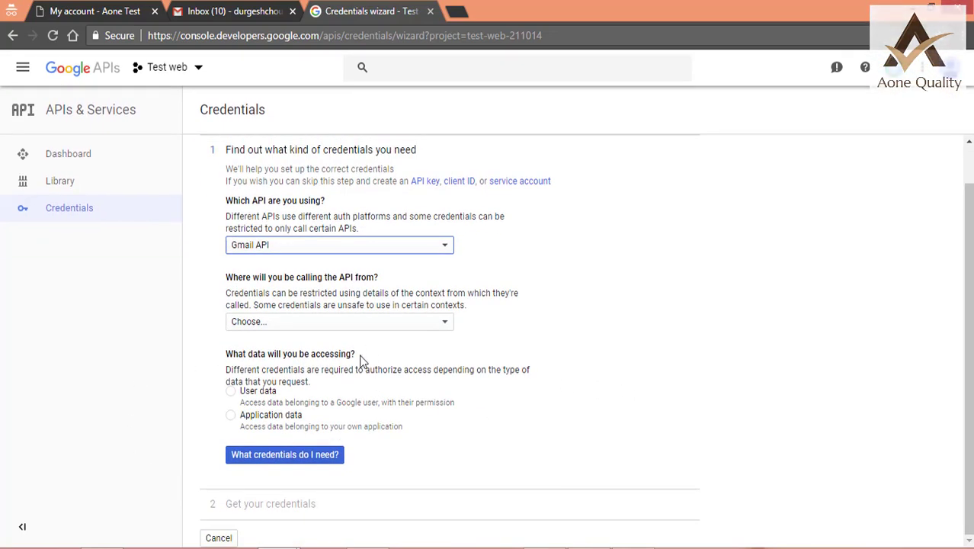
left_click(407, 330)
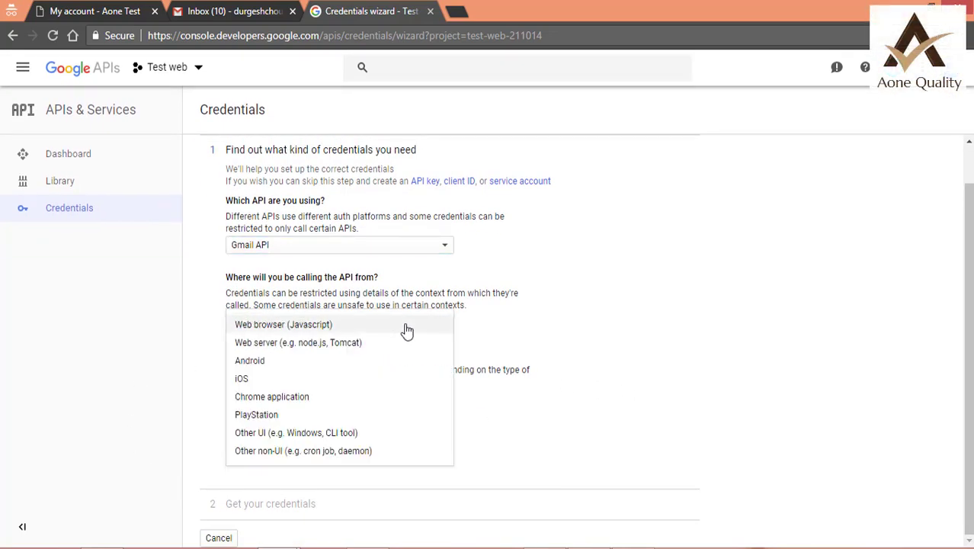
left_click(303, 328)
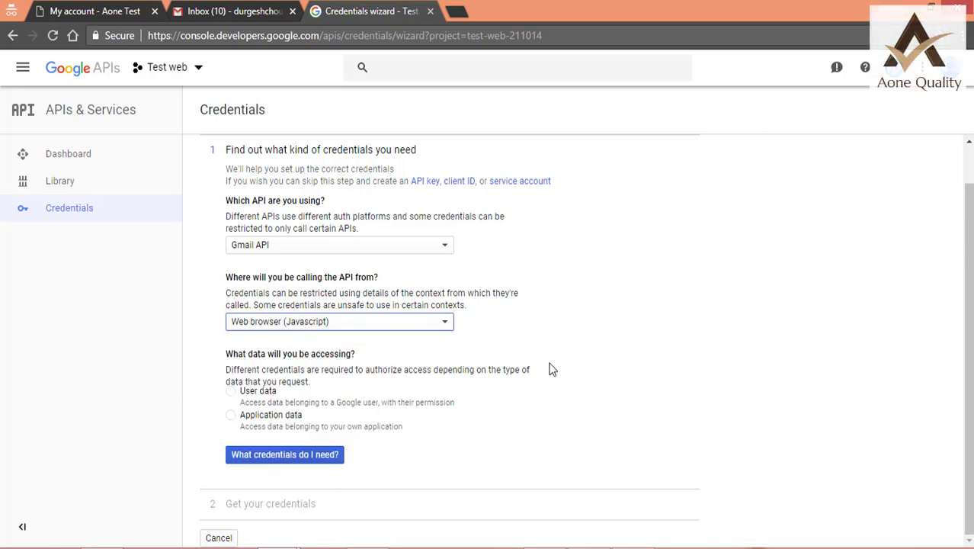
left_click(230, 392)
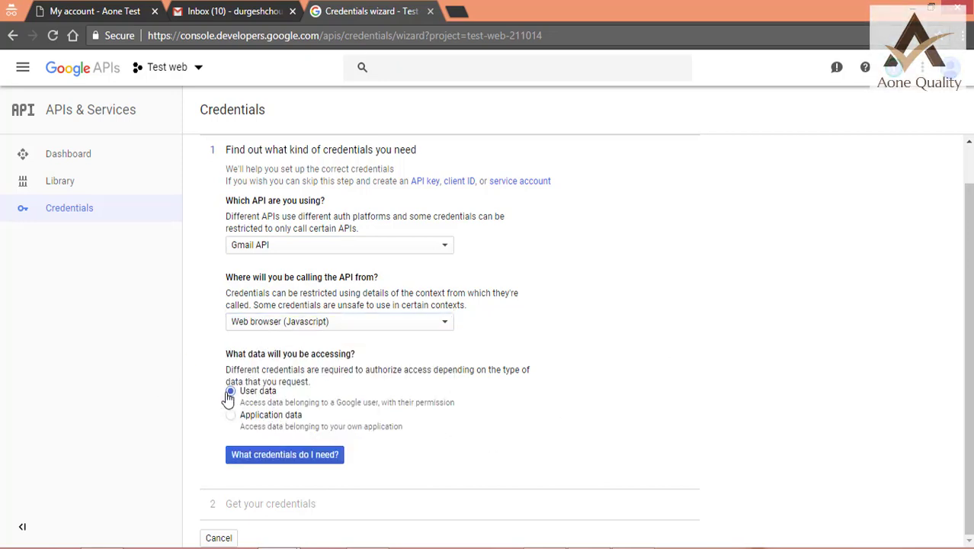
left_click(263, 457)
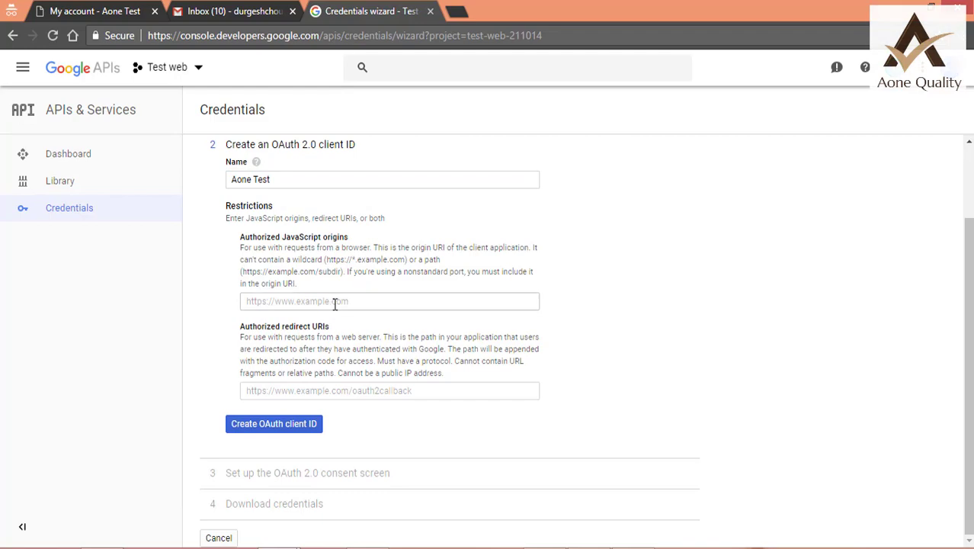
left_click(333, 305)
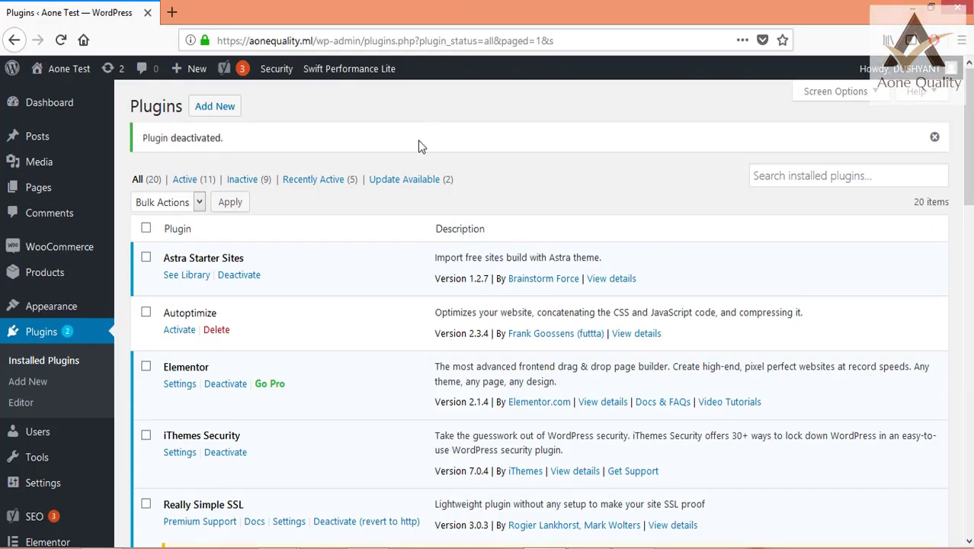
Step: In the WordPress admin, search new plugins for SMTP, then install and activate WP Mail SMTP by WPForms
scroll(33, 321, "down", 5)
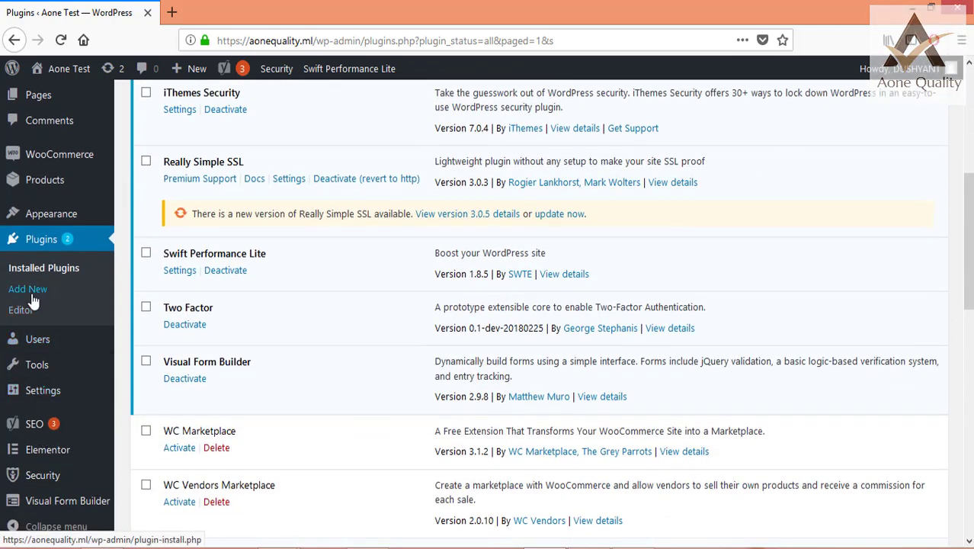
left_click(31, 295)
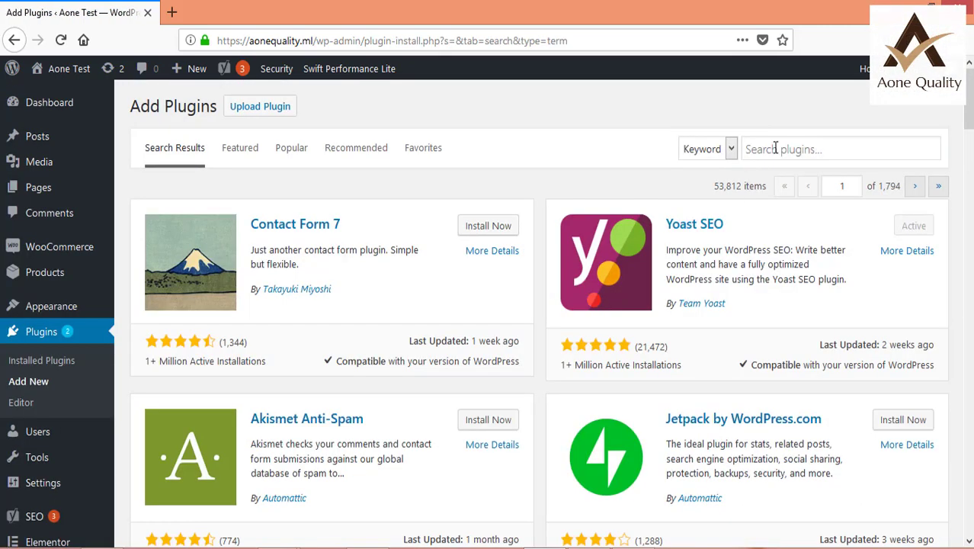
left_click(775, 148)
type("SM")
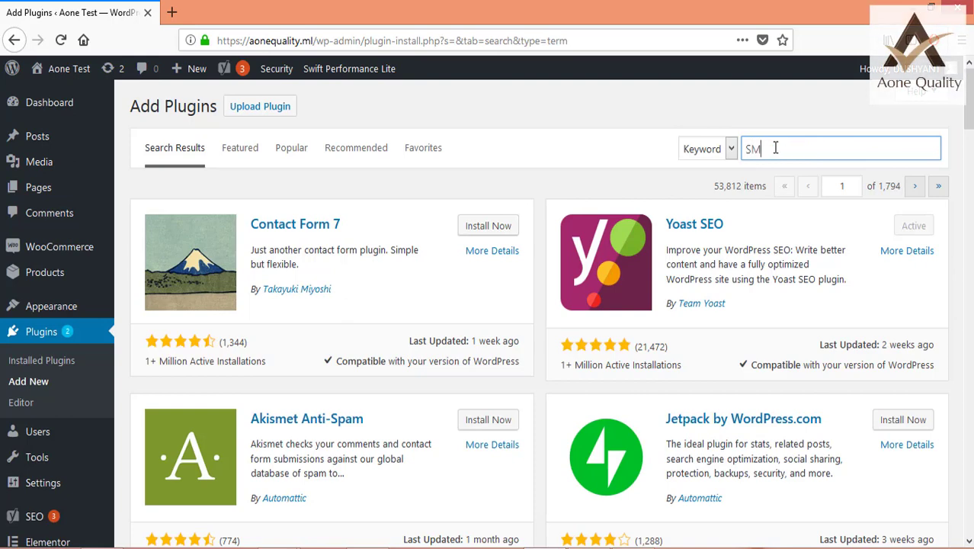
type("TP")
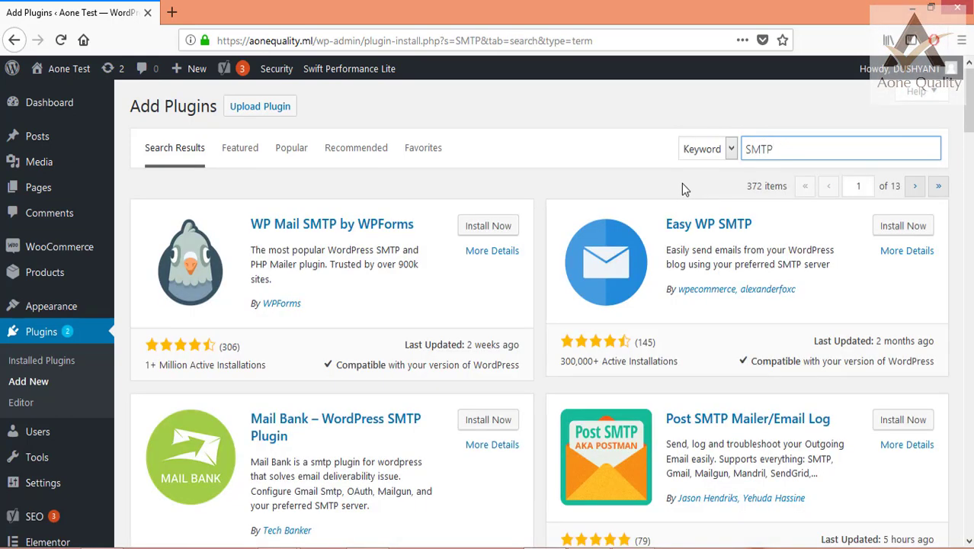
left_click(486, 232)
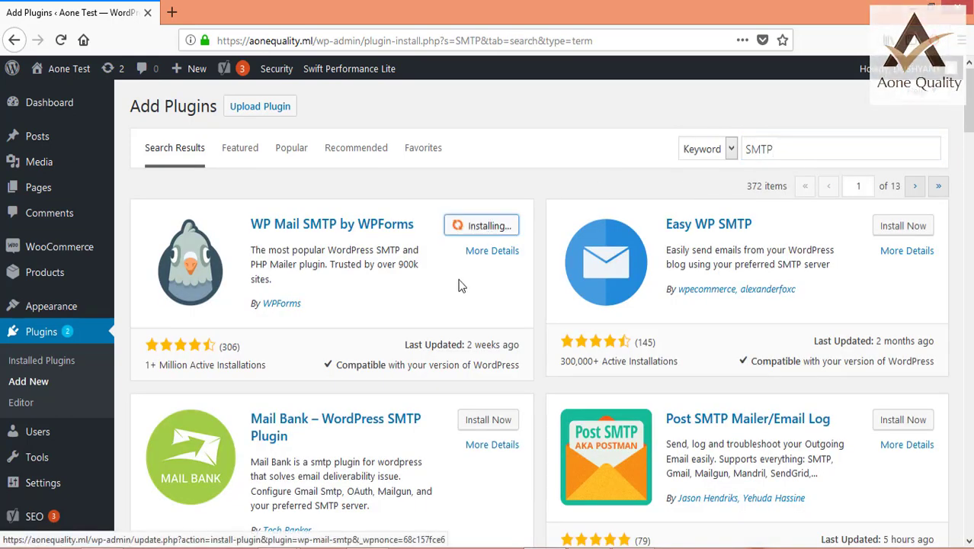
left_click(495, 227)
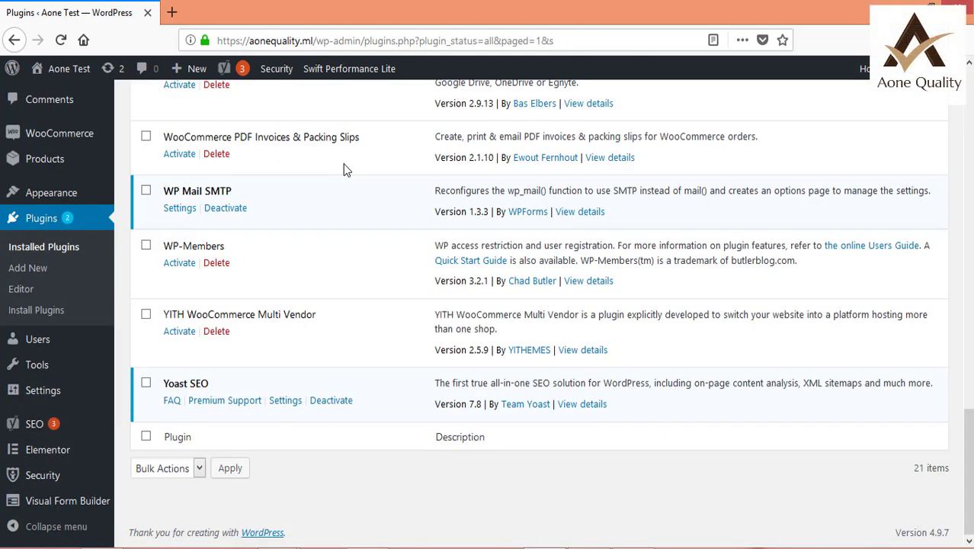
Step: Open the WP Mail SMTP settings, choose Gmail as the mailer and set the return path to match the From Email
left_click(175, 213)
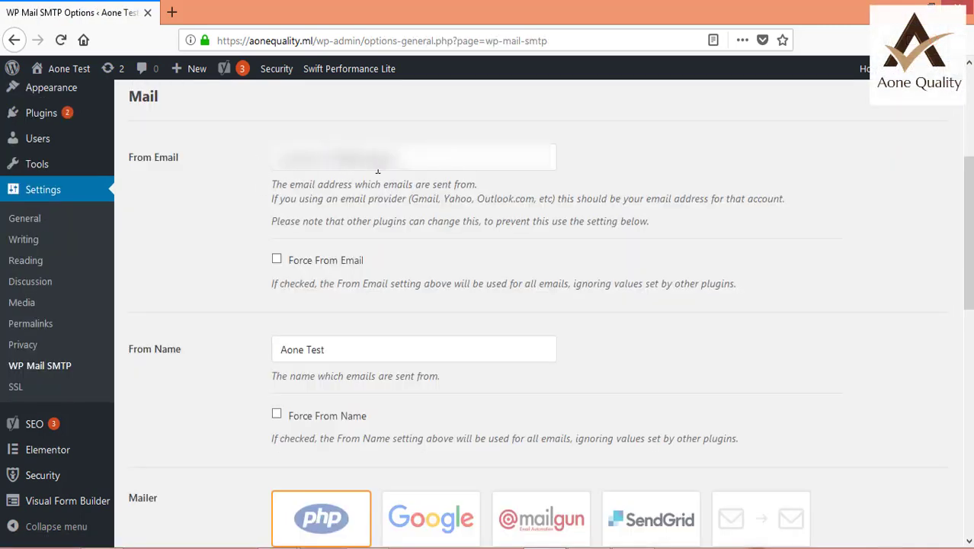
left_click_drag(377, 163, 217, 168)
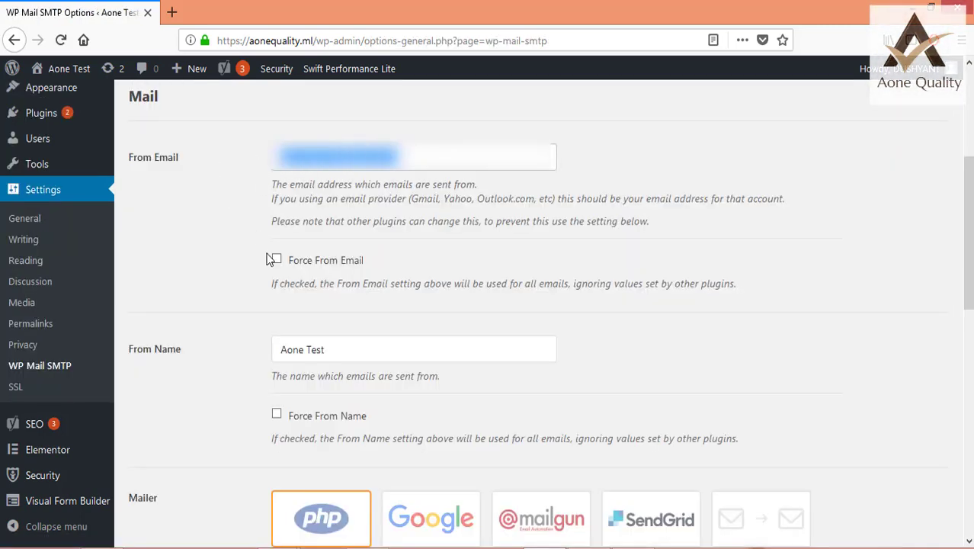
left_click(270, 260)
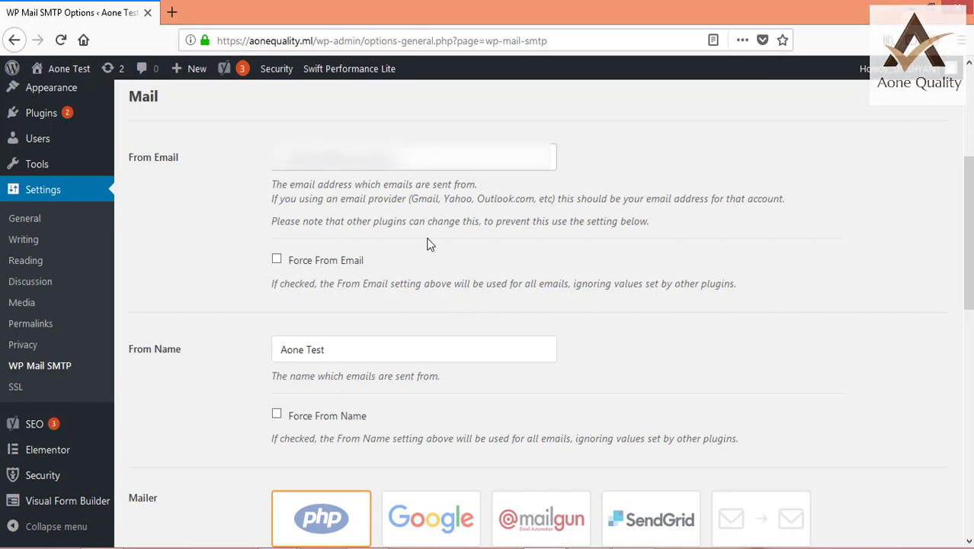
scroll(412, 245, "down", 3)
left_click(329, 178)
left_click_drag(329, 178, 276, 180)
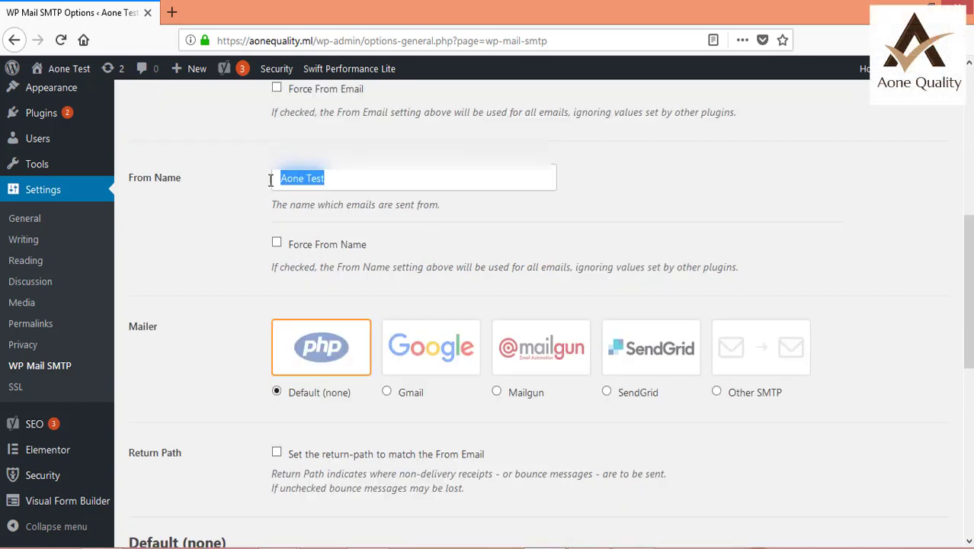
left_click(701, 227)
scroll(844, 194, "down", 3)
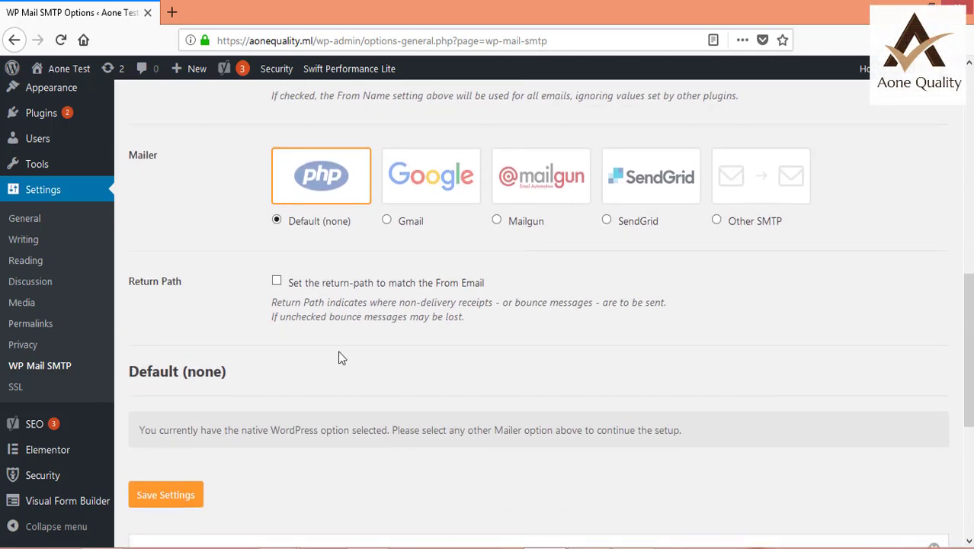
left_click(387, 221)
left_click(276, 282)
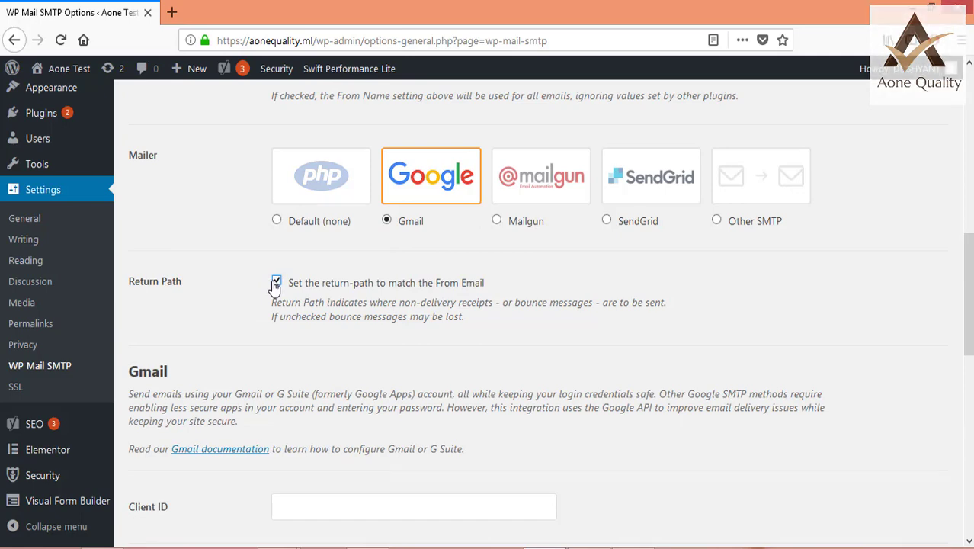
Step: Copy the Authorized redirect URI from the plugin's Gmail settings and add it to the OAuth client's authorized redirect URIs in Google APIs
scroll(272, 287, "down", 5)
scroll(259, 293, "up", 1)
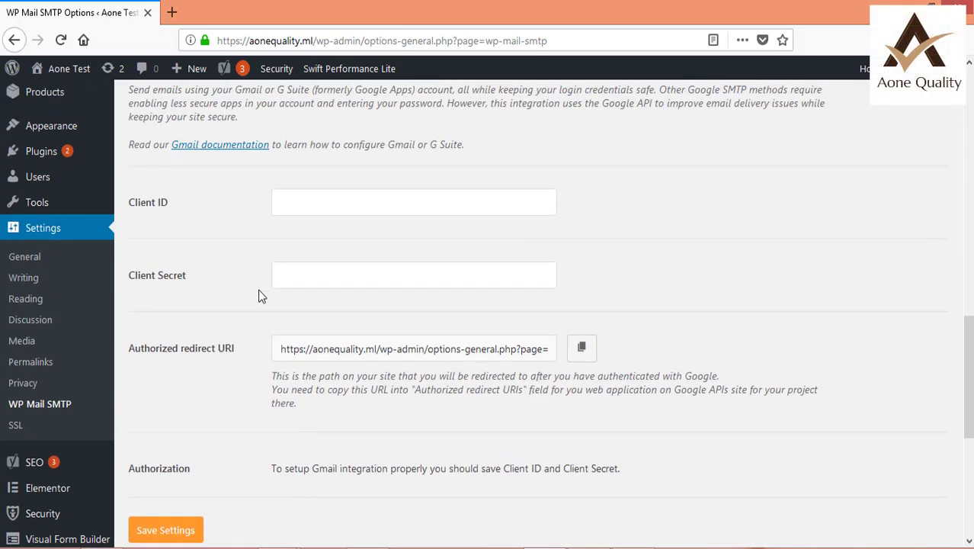
left_click(320, 256)
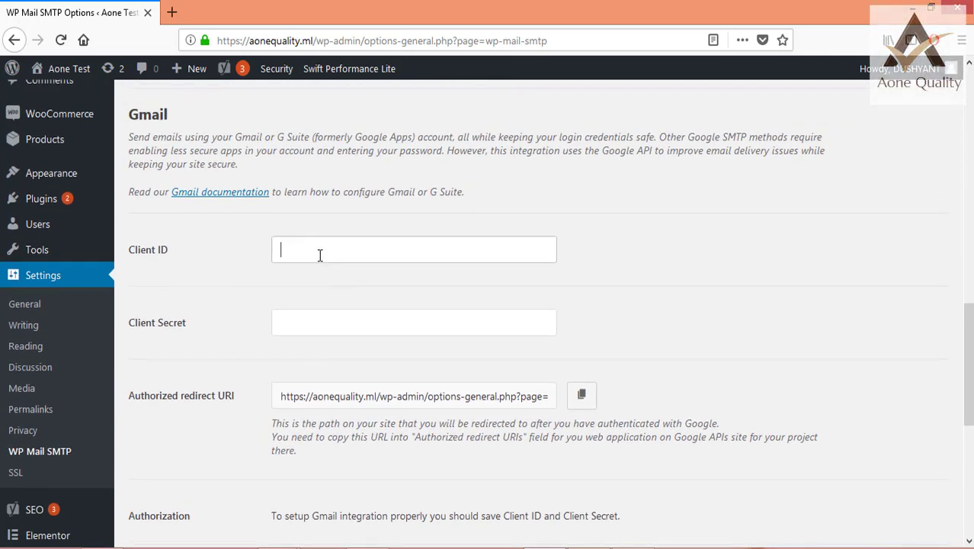
left_click(301, 320)
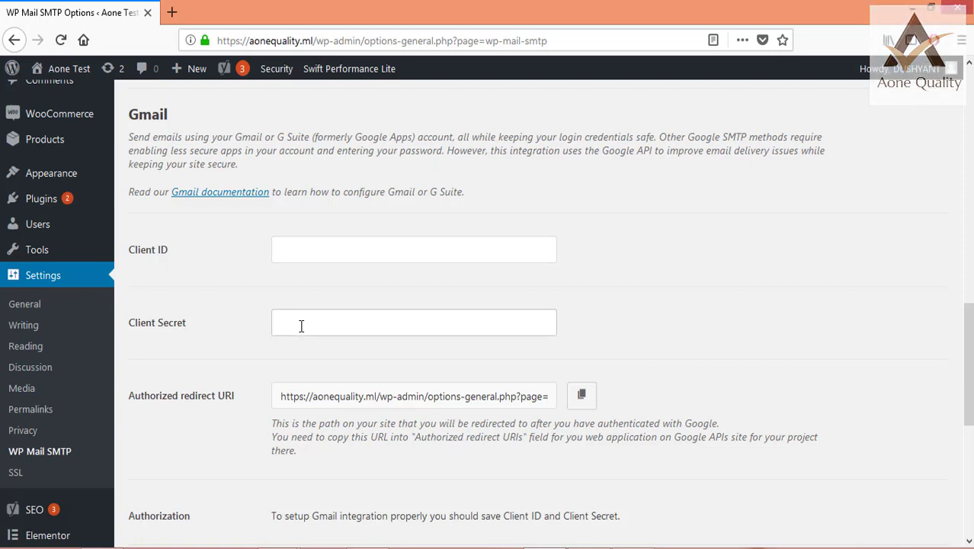
scroll(225, 366, "down", 2)
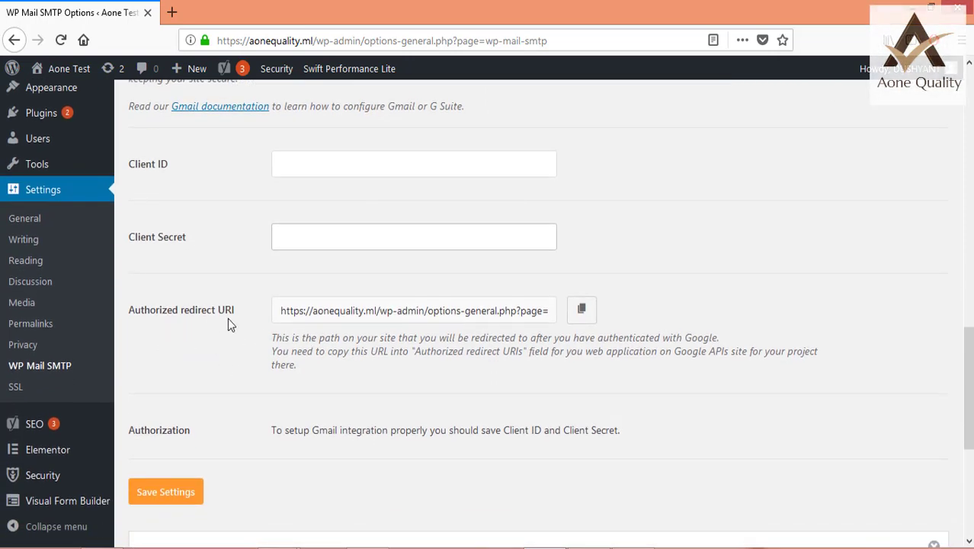
left_click(582, 308)
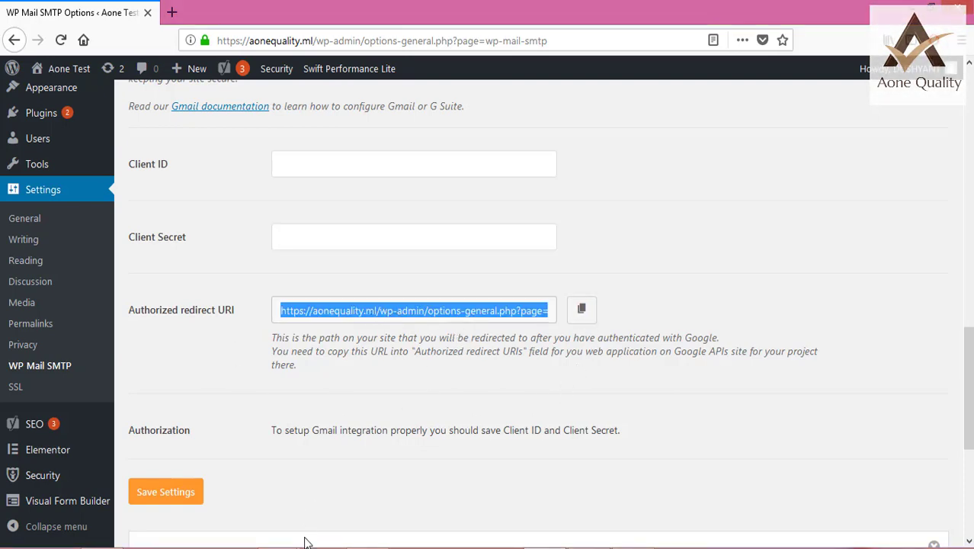
left_click(910, 9)
key("ctrl+v")
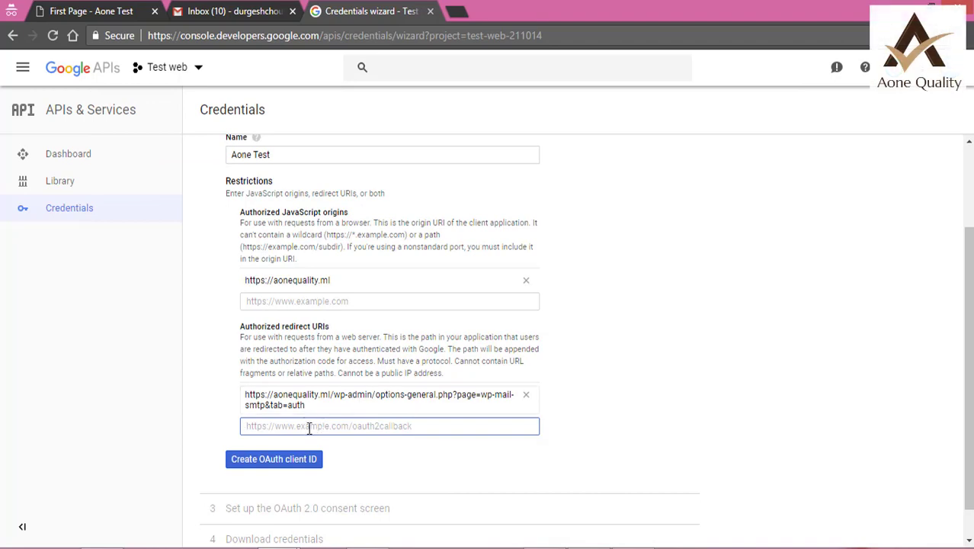
Step: Create the OAuth client ID, then set the consent screen's product name to Aone Test and continue to the credentials download stage
scroll(305, 427, "down", 1)
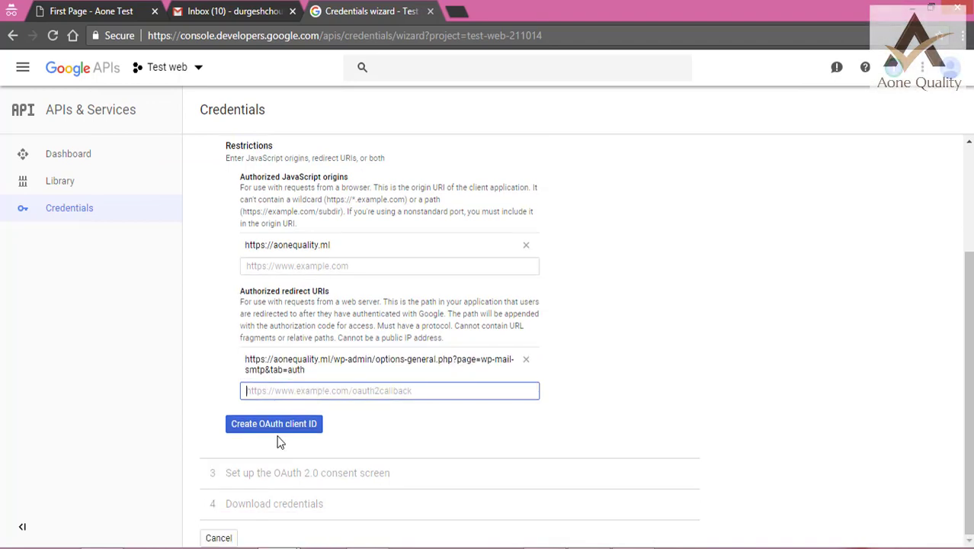
left_click(267, 424)
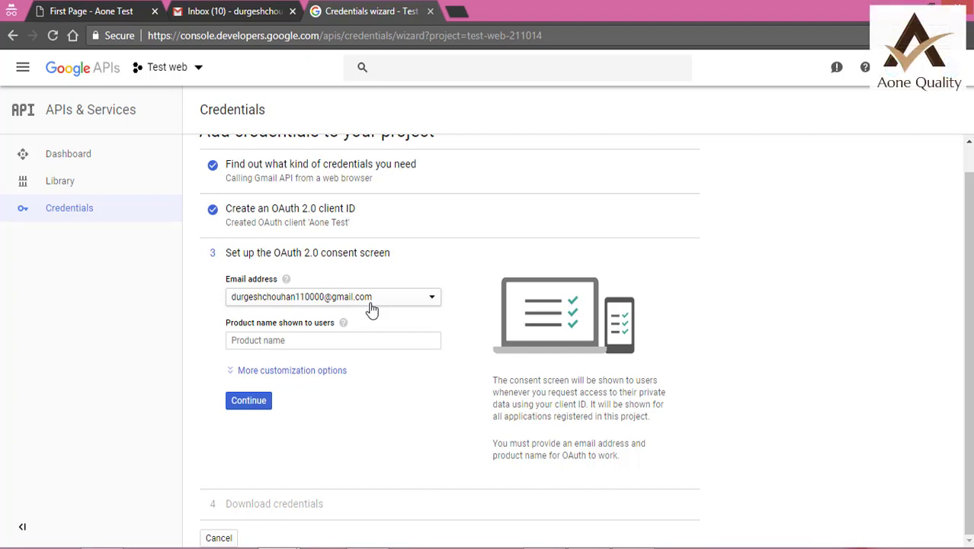
left_click(276, 344)
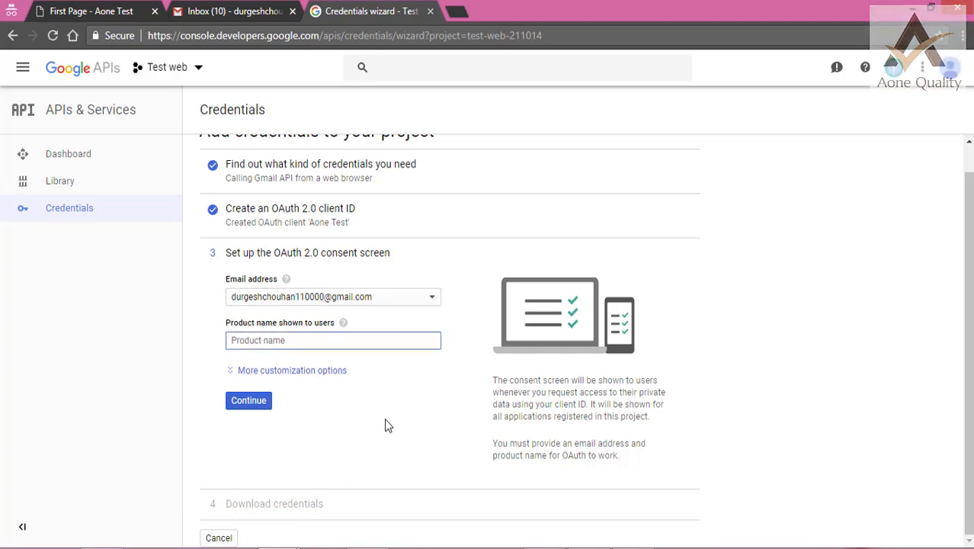
type("Aone Test")
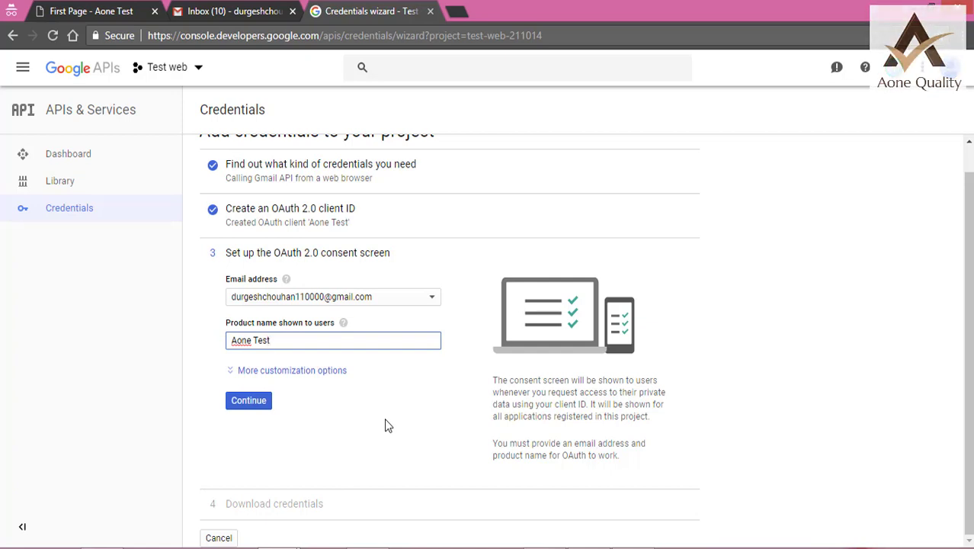
left_click(252, 406)
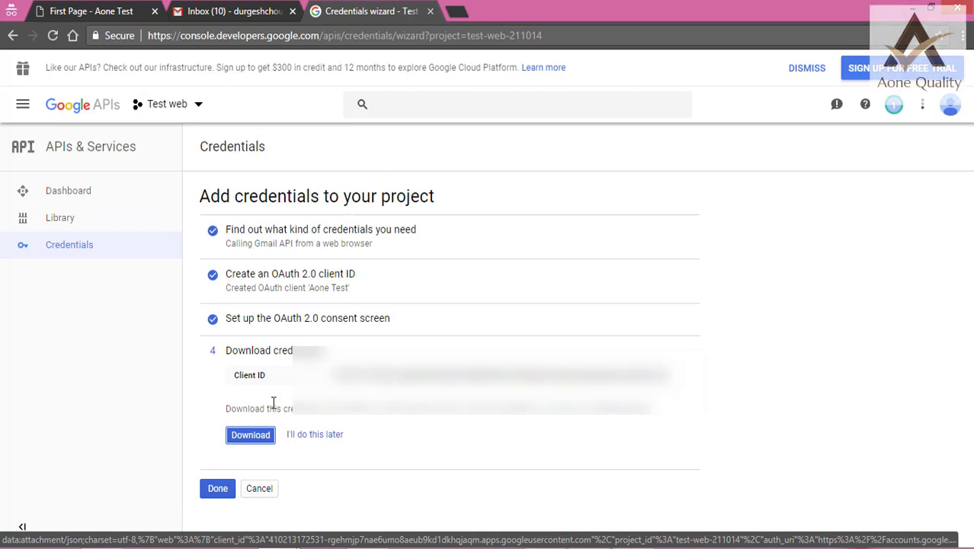
Step: Copy the generated client ID from Google APIs and paste it into the Client ID field of the WP Mail SMTP Gmail settings
left_click_drag(336, 374, 669, 374)
key("alt+Tab")
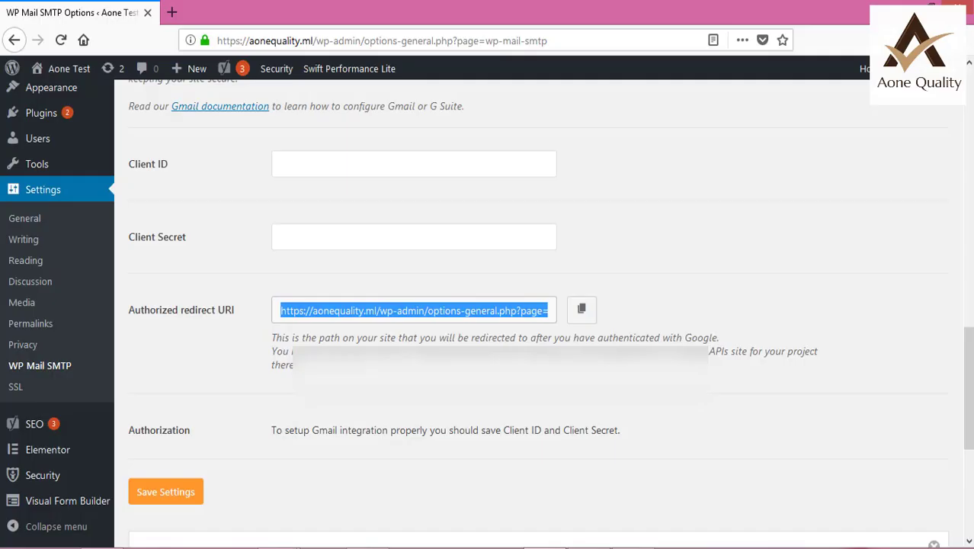
scroll(269, 356, "up", 2)
scroll(268, 356, "up", 1)
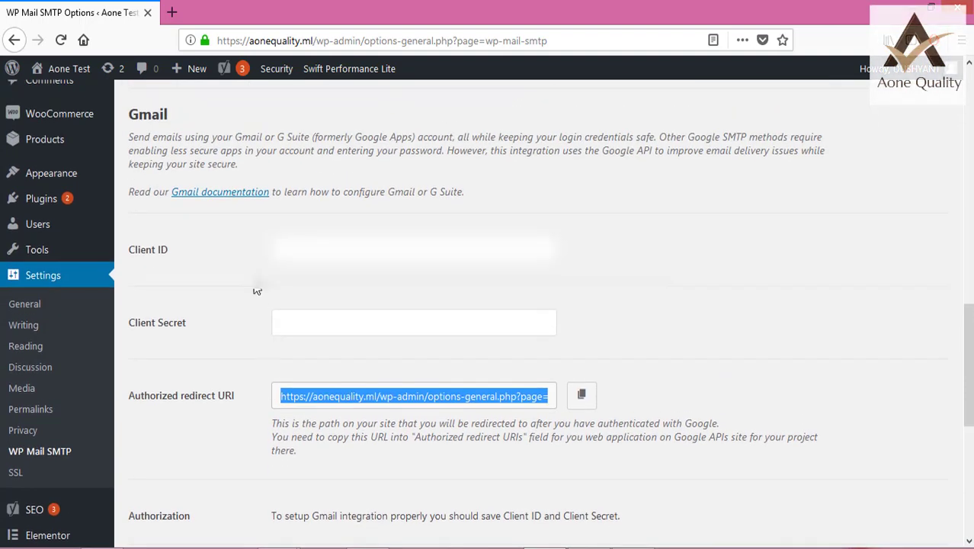
right_click(288, 252)
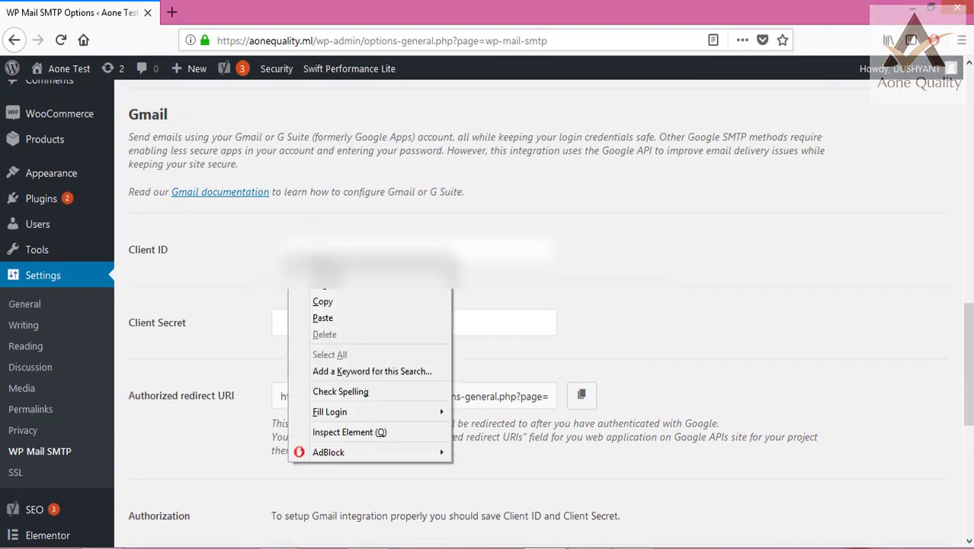
left_click(341, 318)
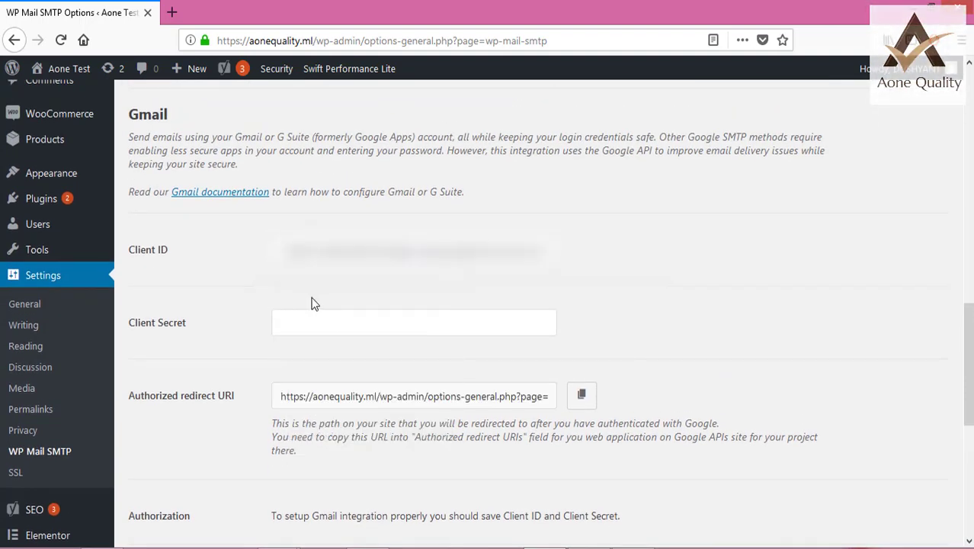
Step: Finish the credentials wizard, open the Aone Test OAuth client, and copy its client secret into the plugin's Client Secret field
key("Tab")
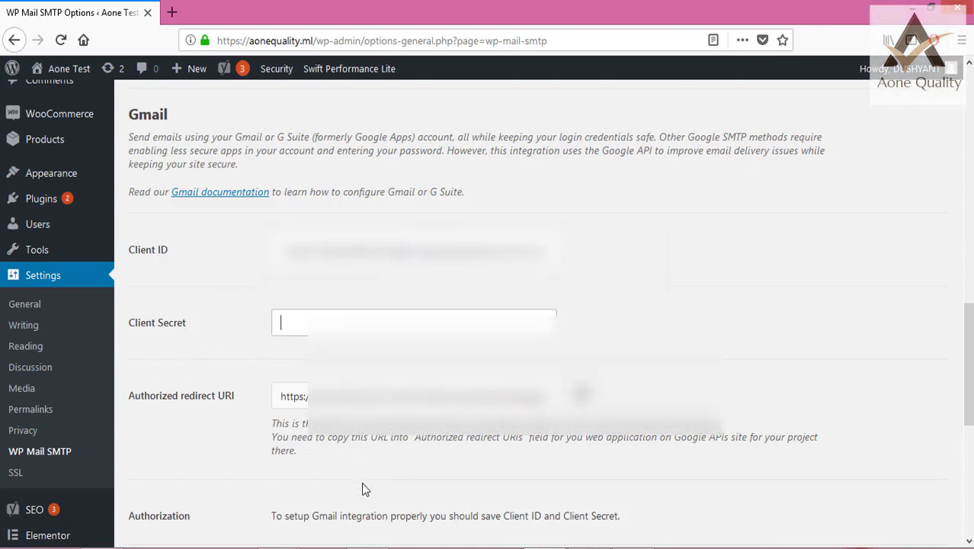
key("alt+Tab")
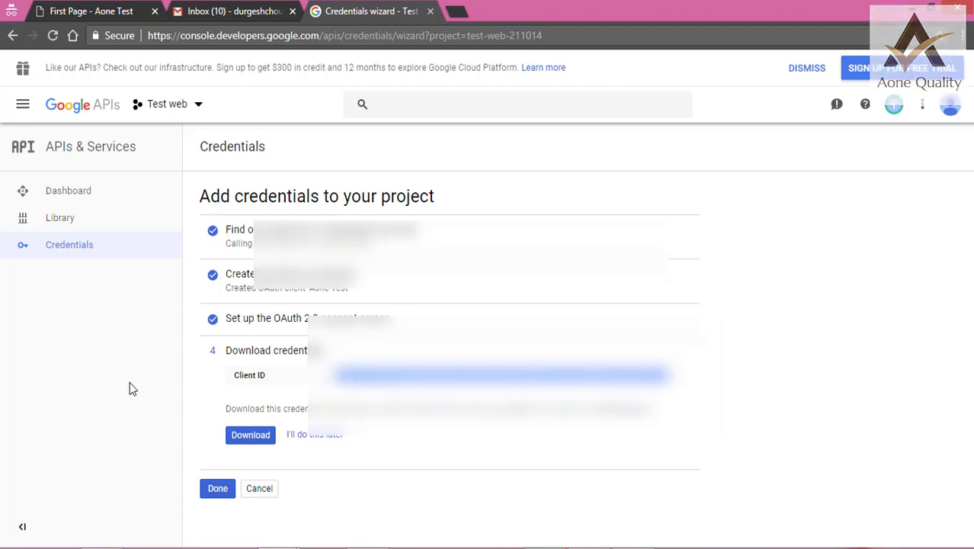
left_click(218, 489)
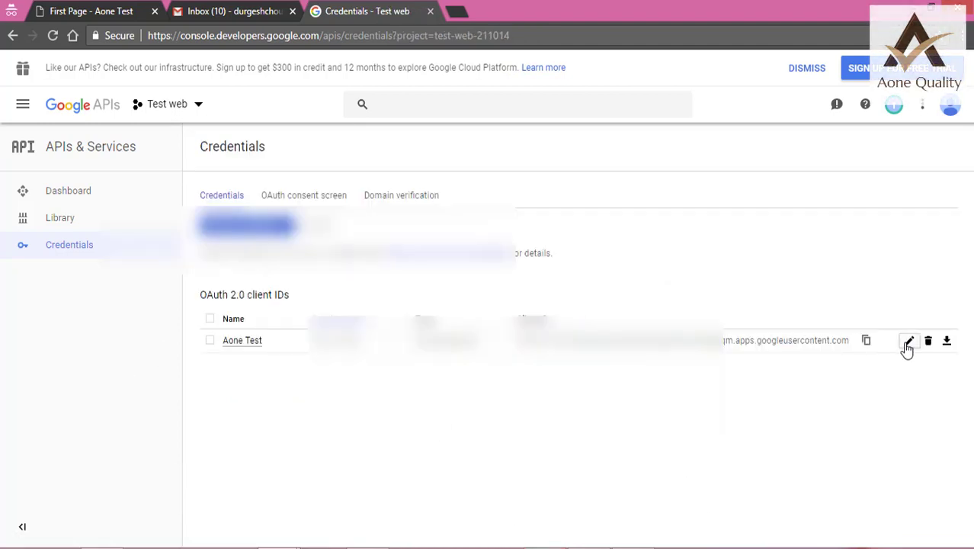
left_click(907, 343)
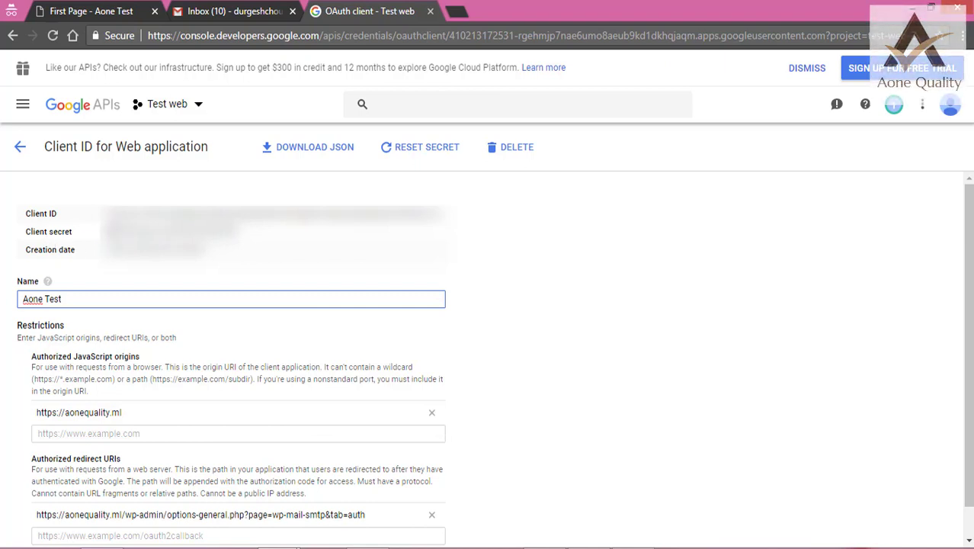
double_click(171, 231)
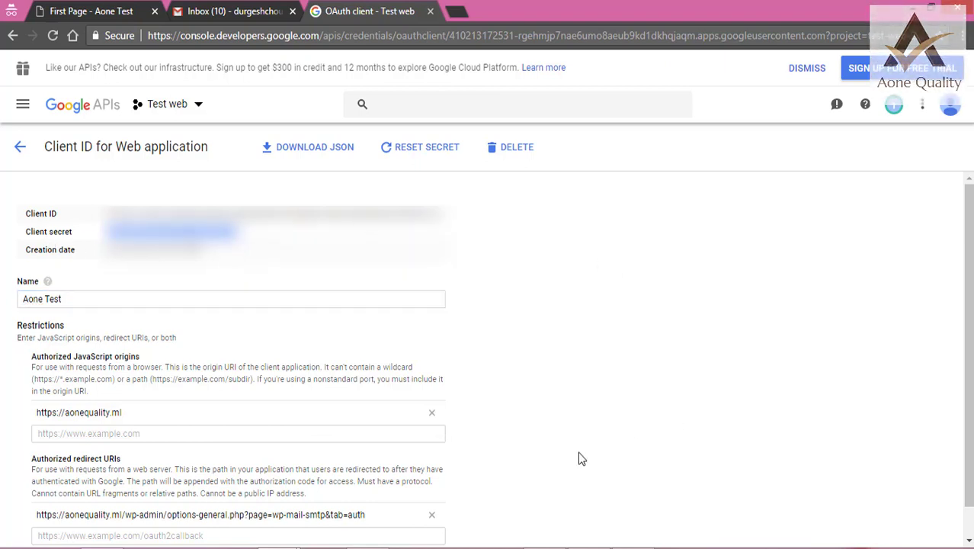
left_click(583, 538)
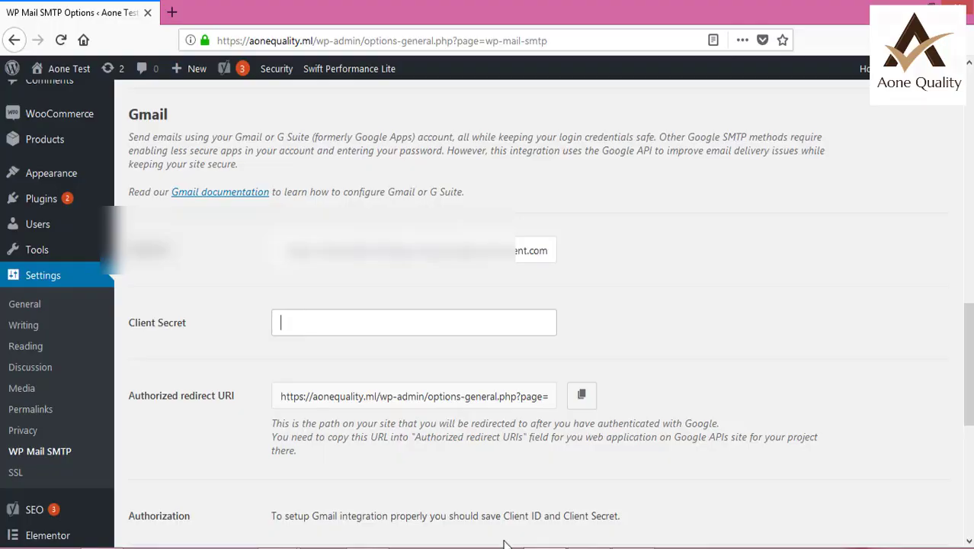
right_click(307, 335)
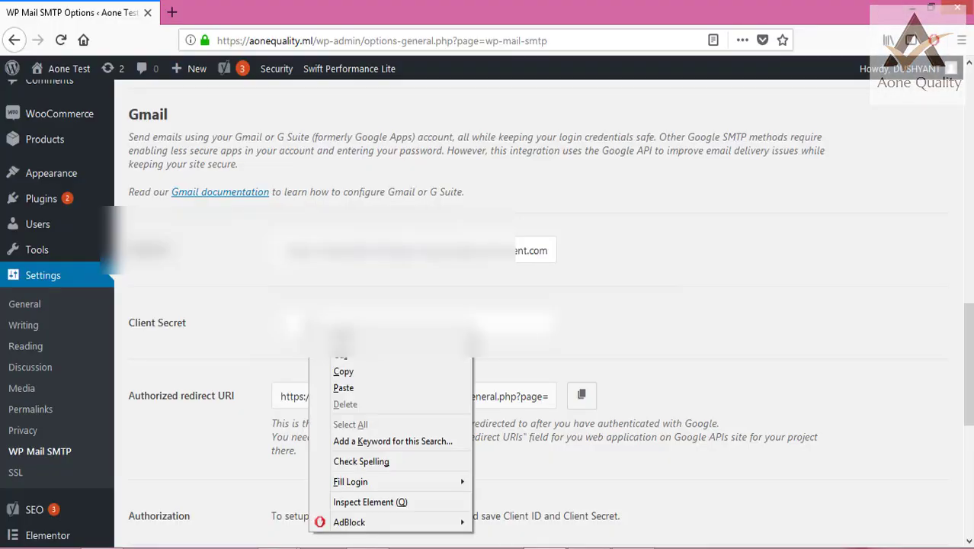
left_click(362, 389)
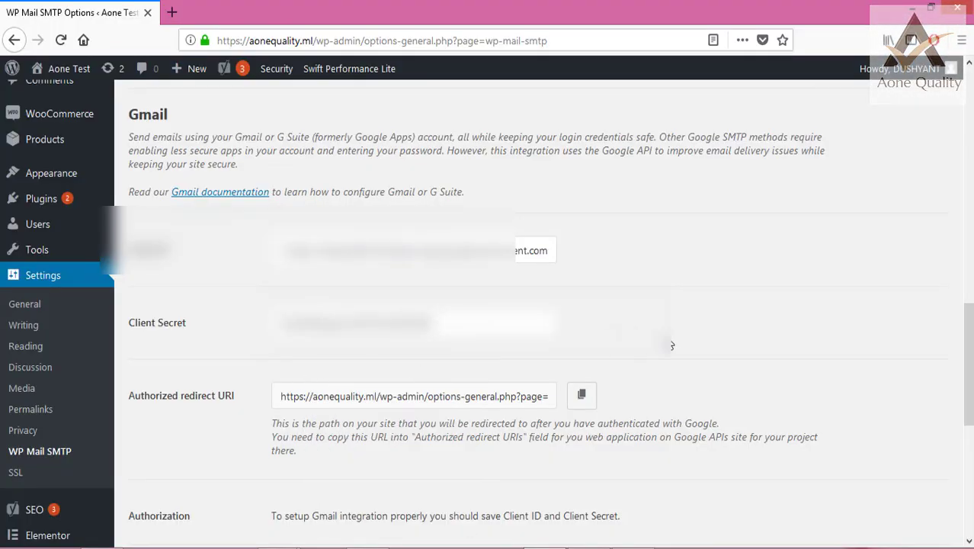
Step: Save the WP Mail SMTP settings with the Gmail client credentials
scroll(750, 334, "down", 5)
scroll(211, 287, "up", 1)
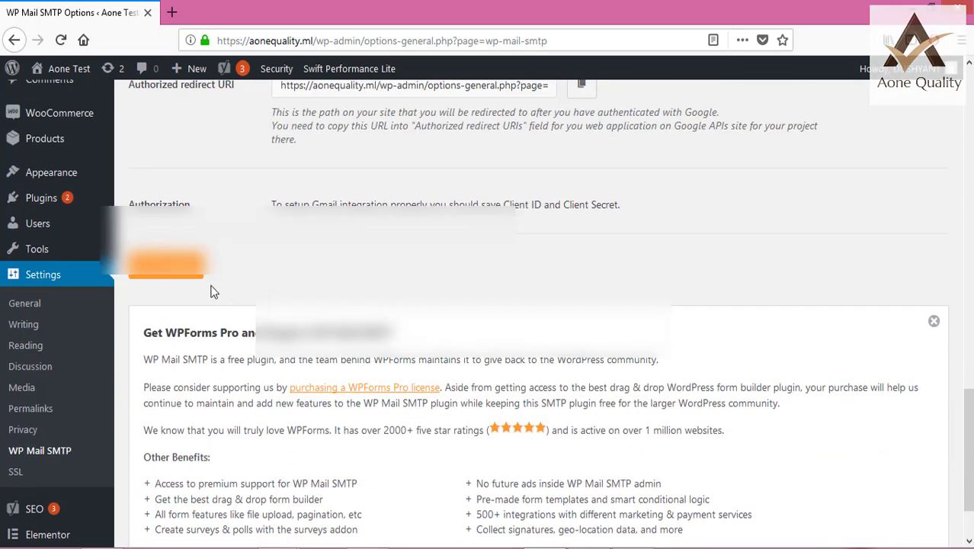
left_click(180, 277)
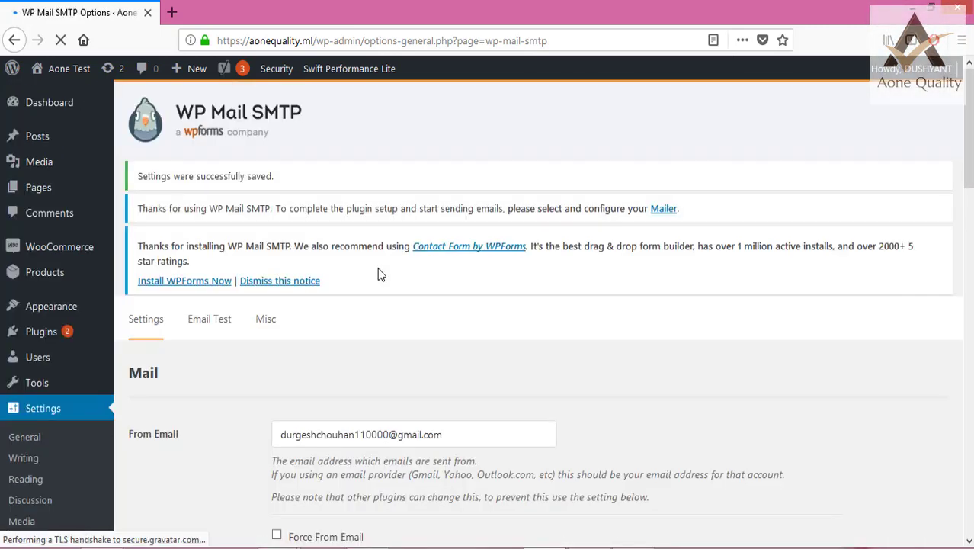
Step: Start authorizing the plugin to send emails using the Google account, and sign in with the account password
scroll(602, 282, "down", 5)
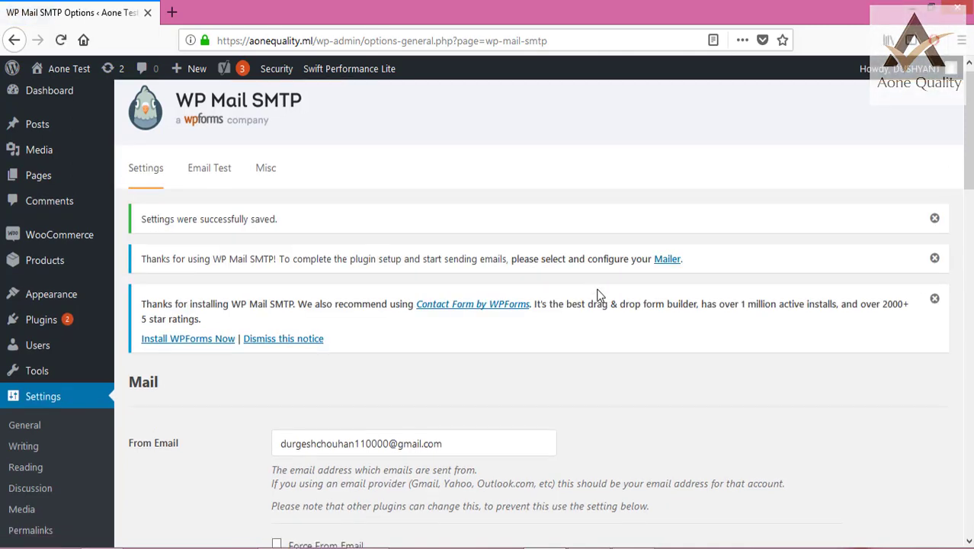
scroll(609, 281, "down", 8)
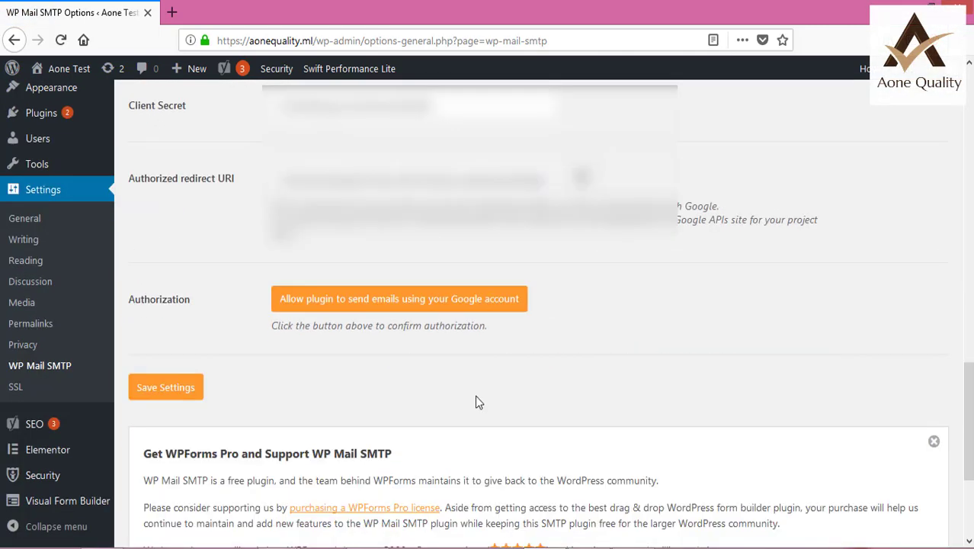
left_click(326, 304)
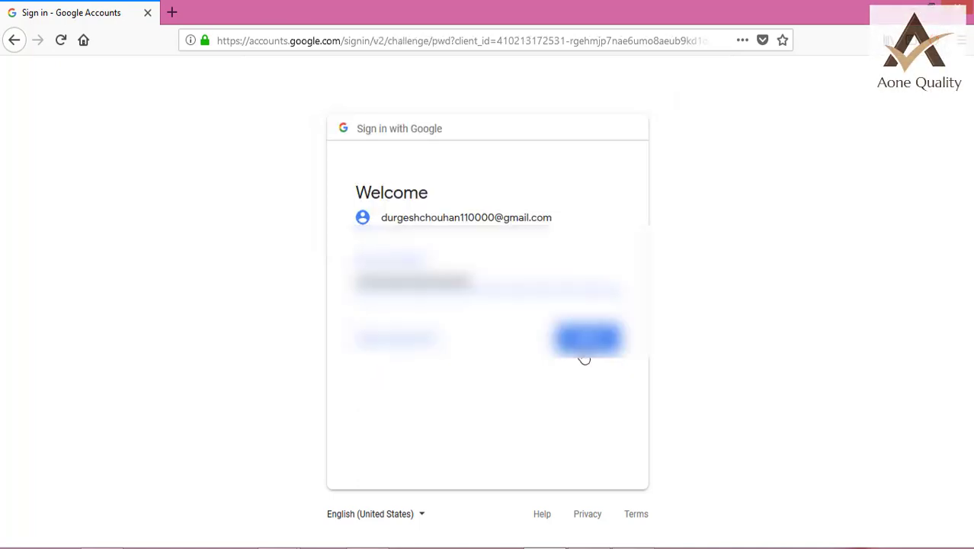
left_click(583, 343)
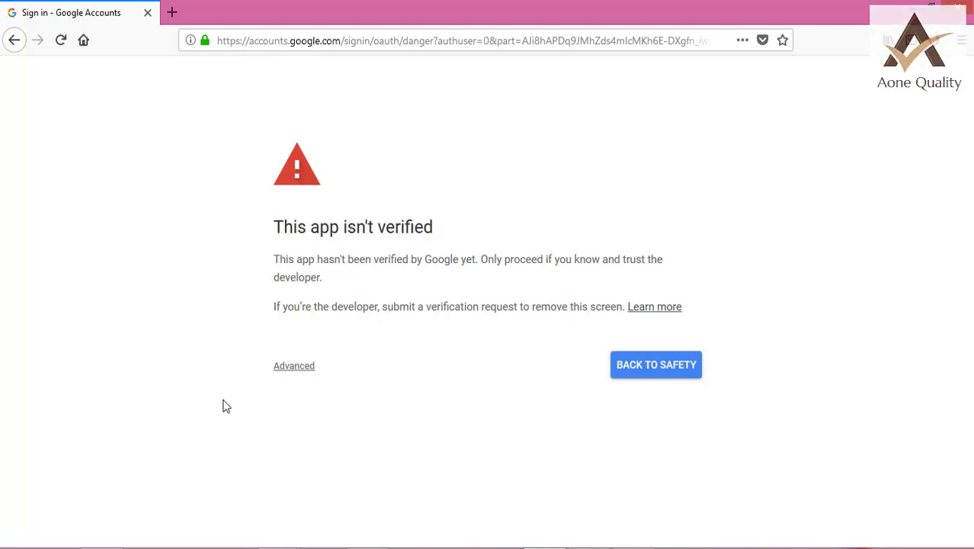
Step: Proceed past the unverified app warning to aonequality.ml and allow it to read, send, delete and manage the account's email
left_click(294, 366)
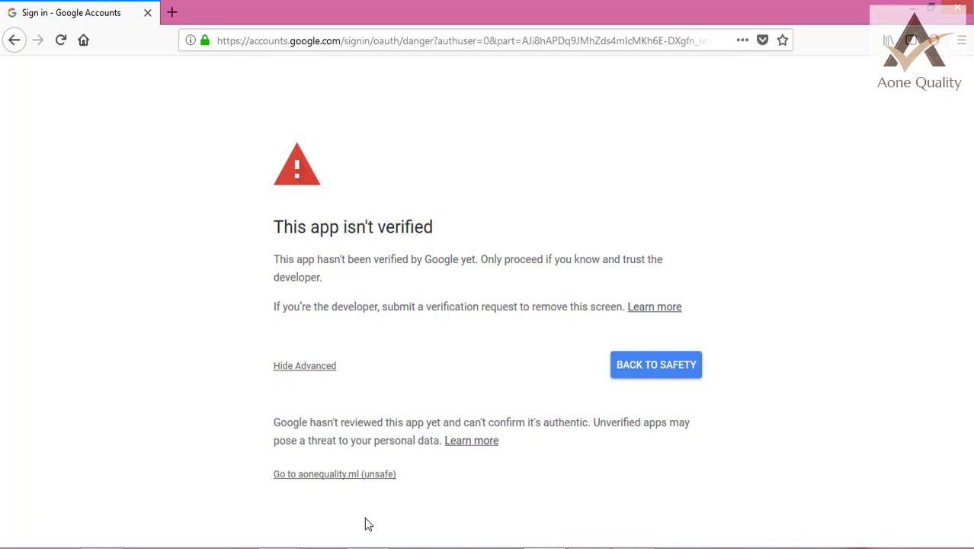
left_click(333, 476)
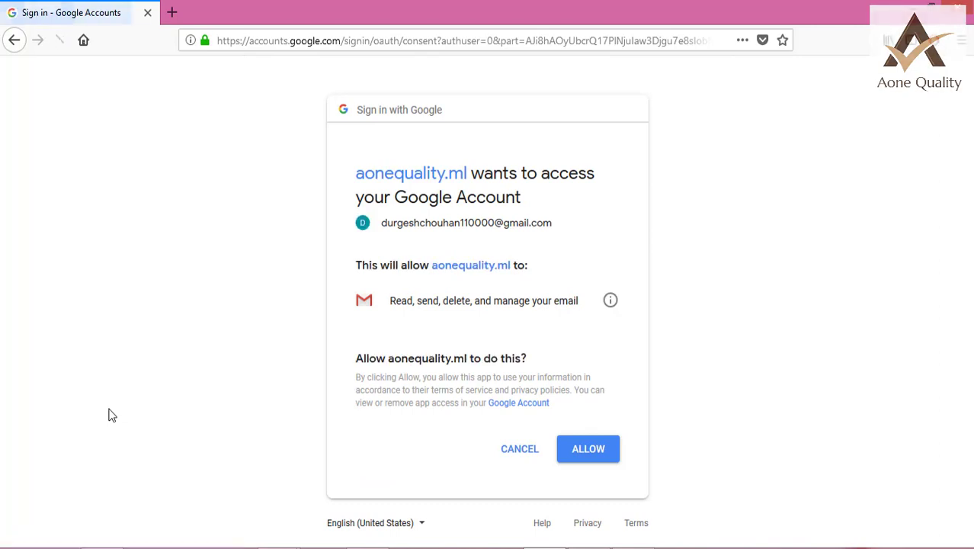
left_click(592, 451)
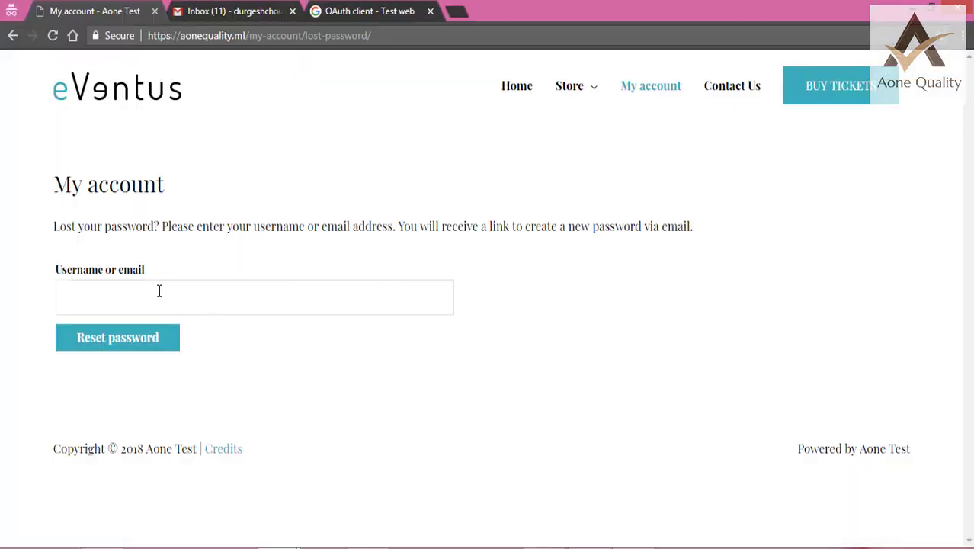
Step: Request a password reset on the site's lost-password page with the account's username or email, and open the reset message in Gmail
right_click(158, 290)
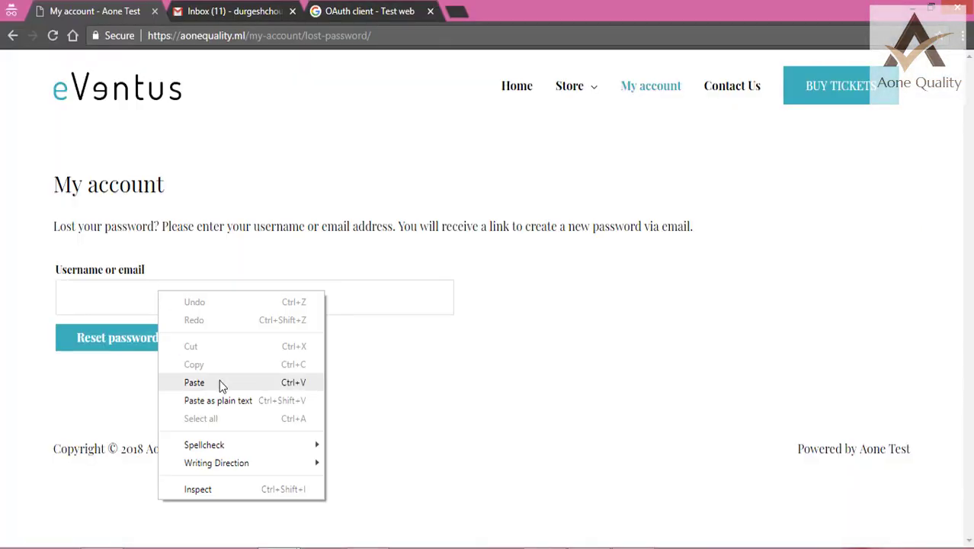
left_click(194, 382)
left_click(113, 353)
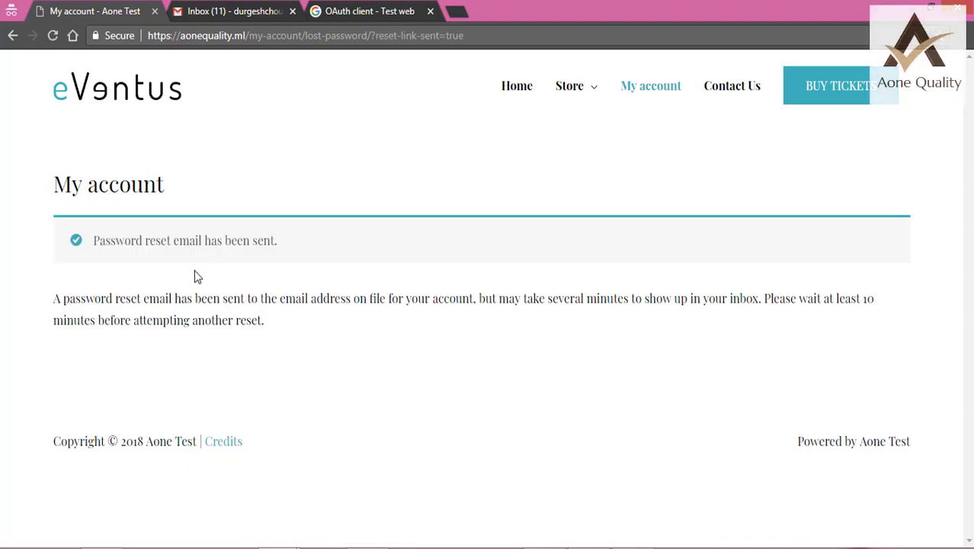
key("ctrl+Tab")
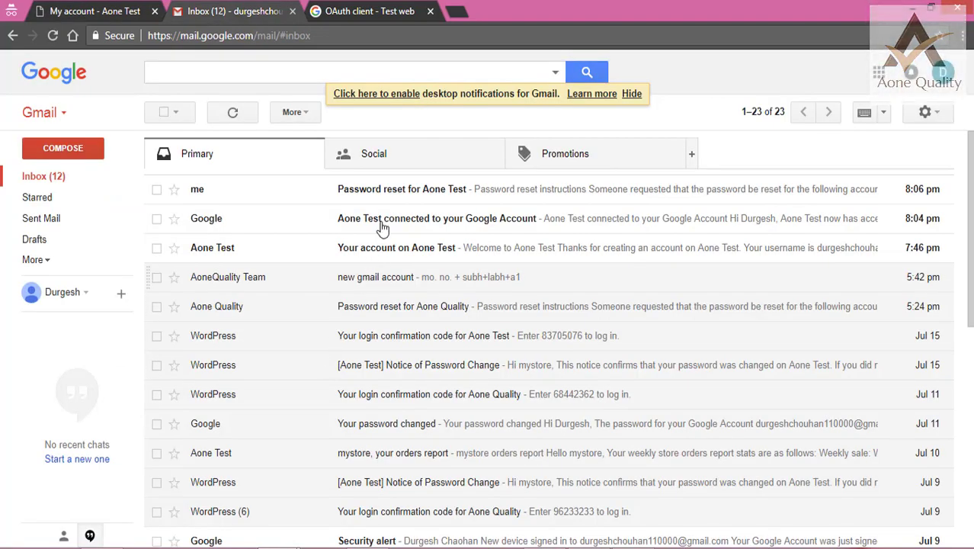
left_click(383, 192)
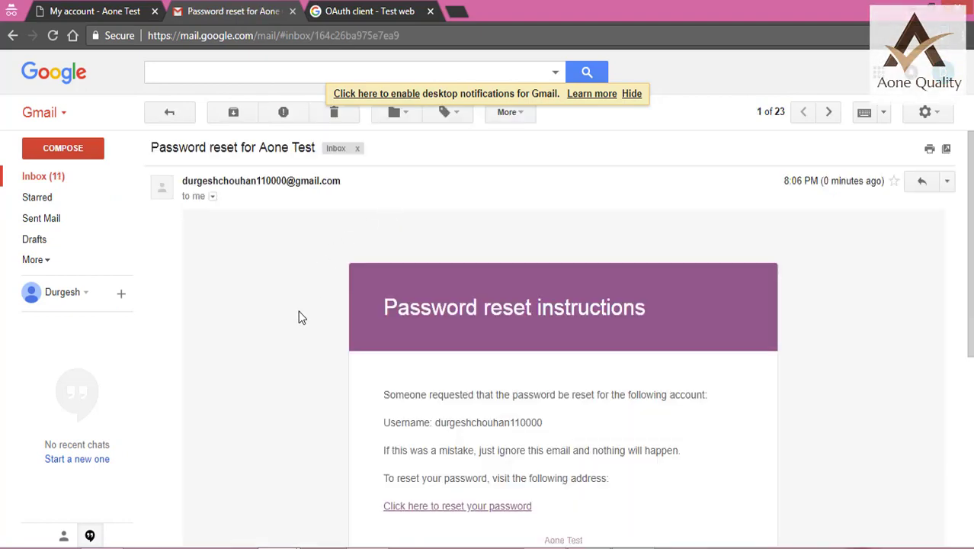